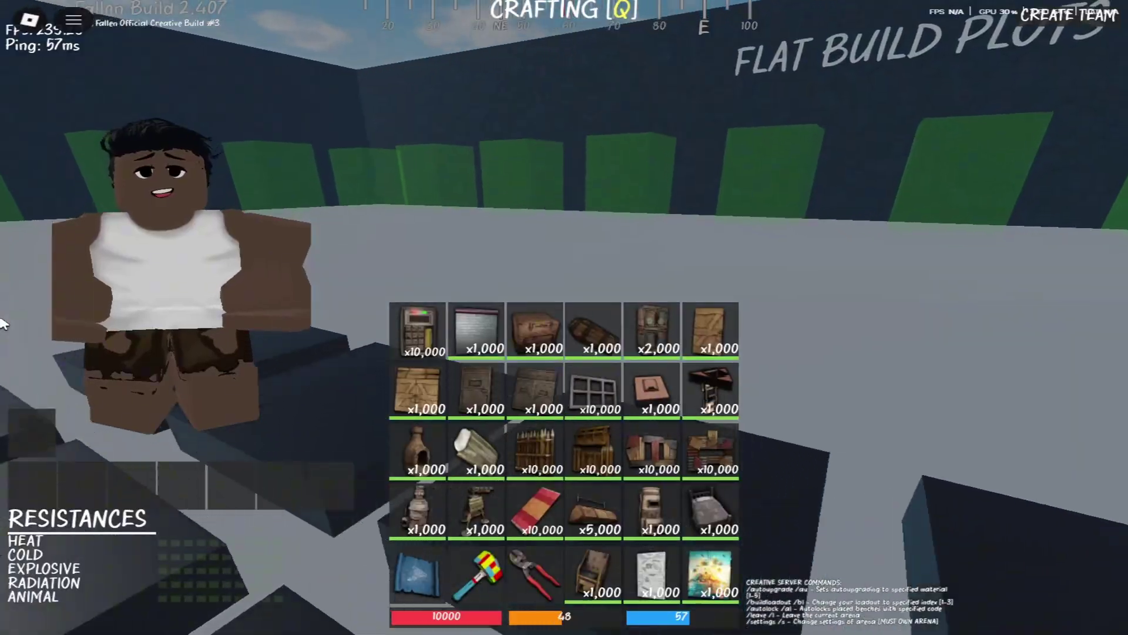
pyautogui.press('Tab')
pyautogui.press('1')
pyautogui.press('1')
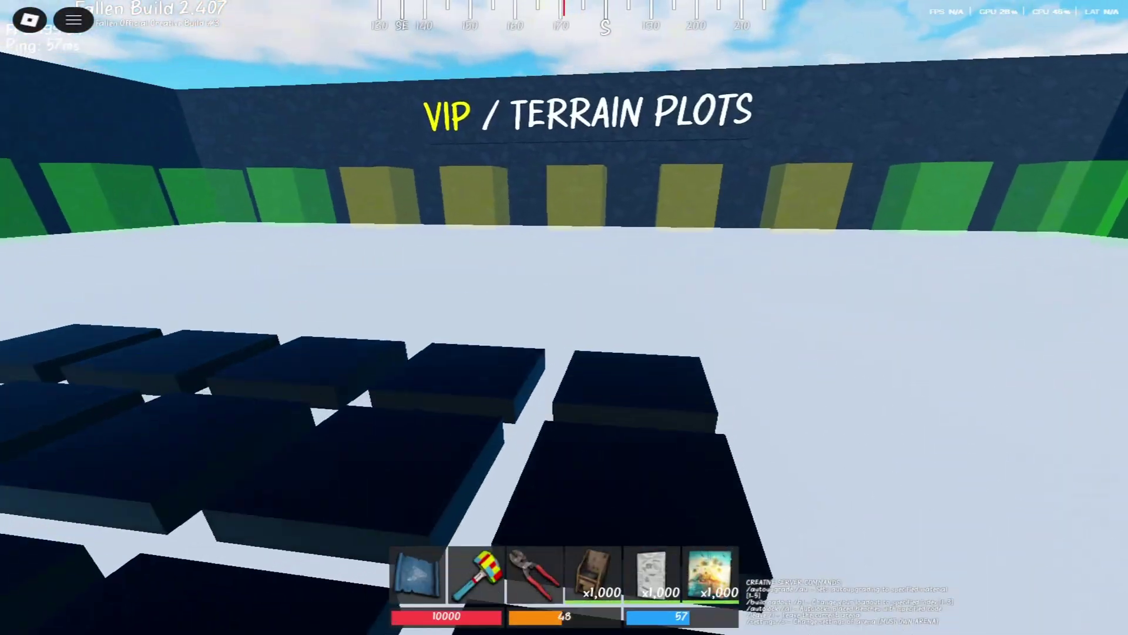
pyautogui.press('w')
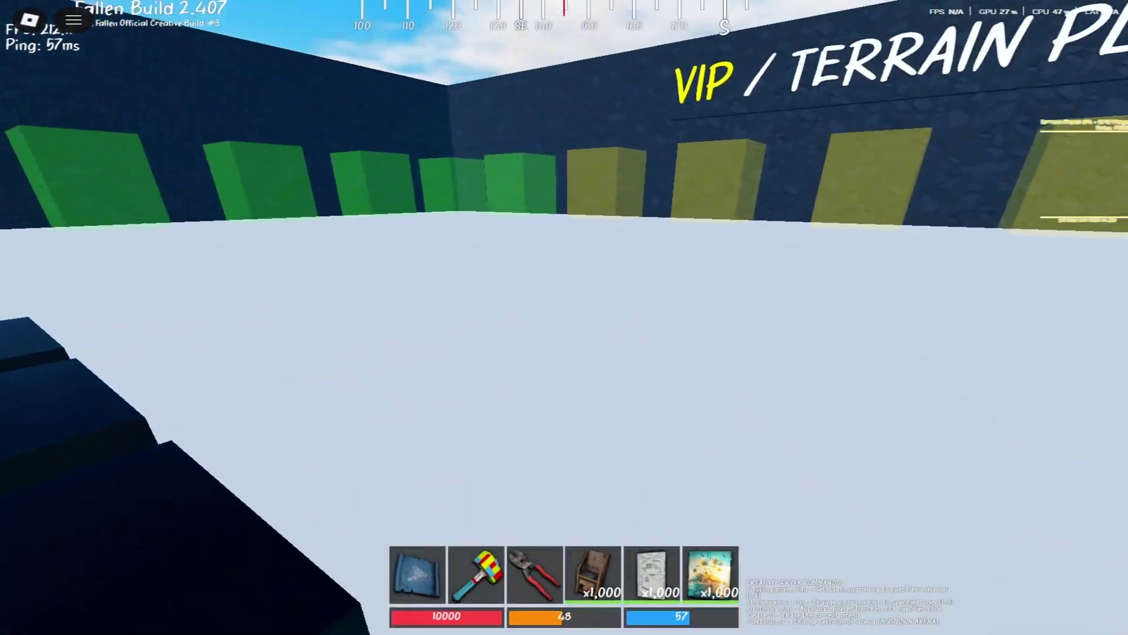
pyautogui.press('Tab')
pyautogui.press('Tab')
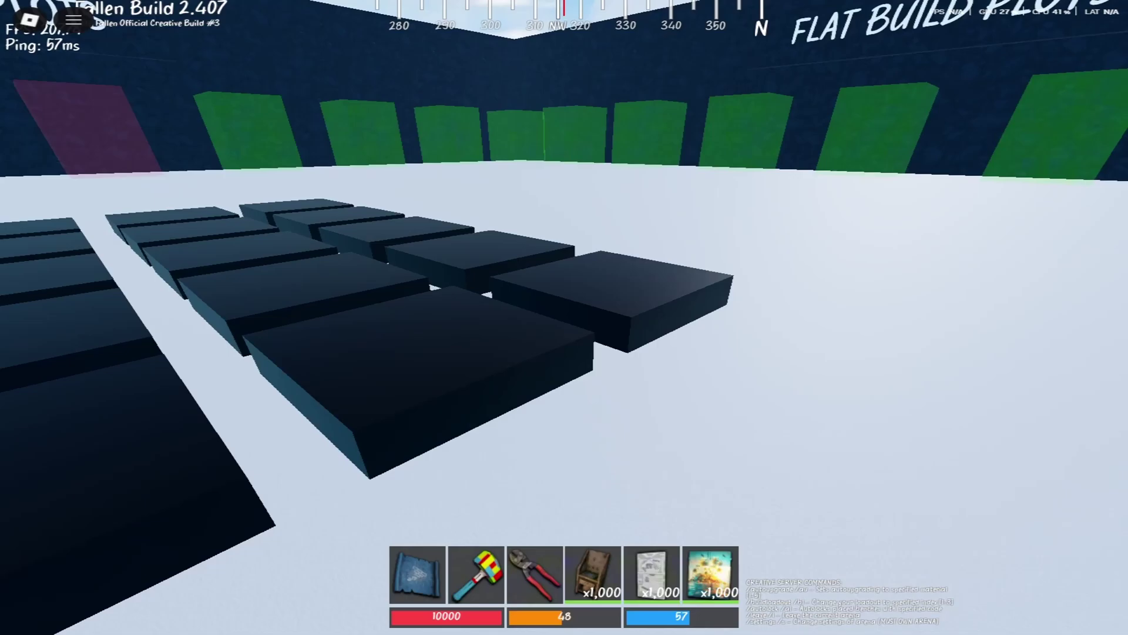
pyautogui.press('w')
pyautogui.press('space')
pyautogui.press('w')
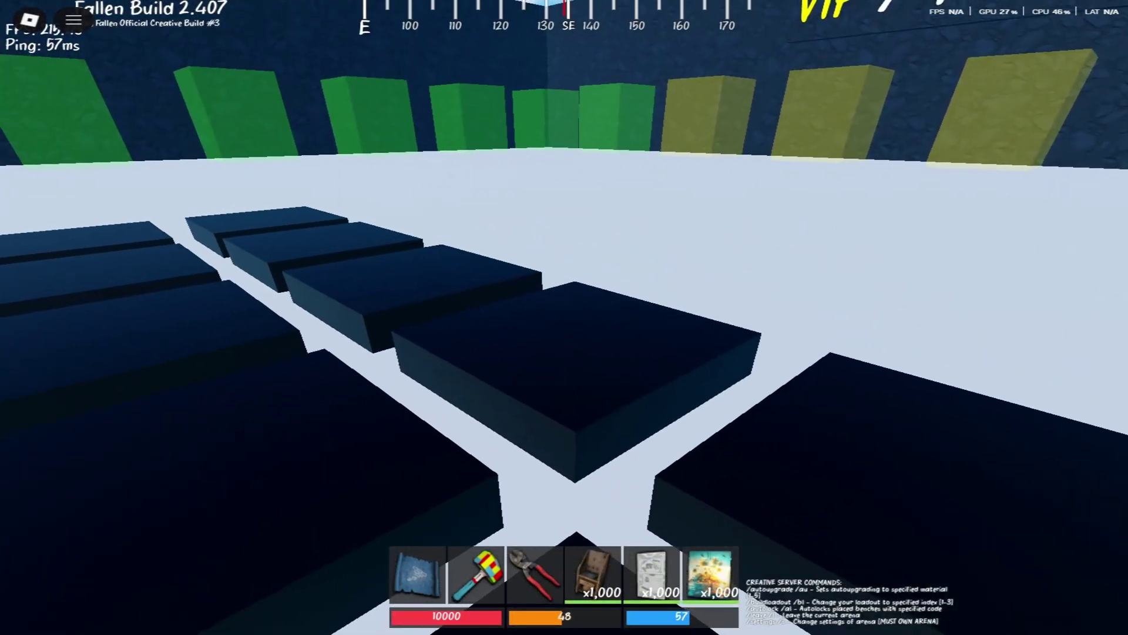
pyautogui.press('w')
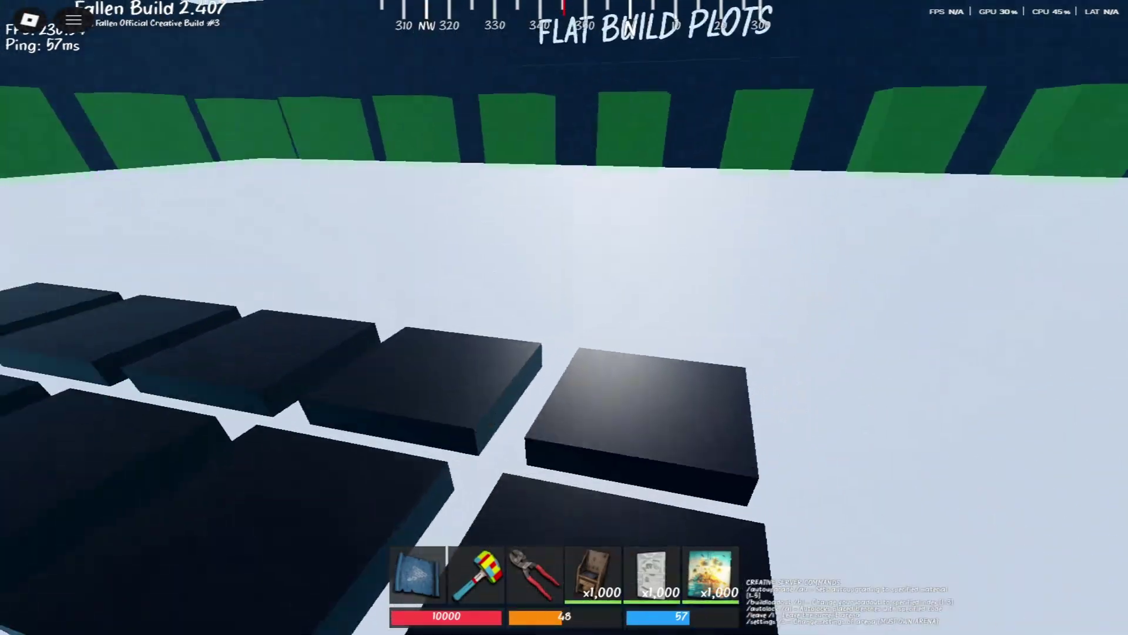
pyautogui.press('w')
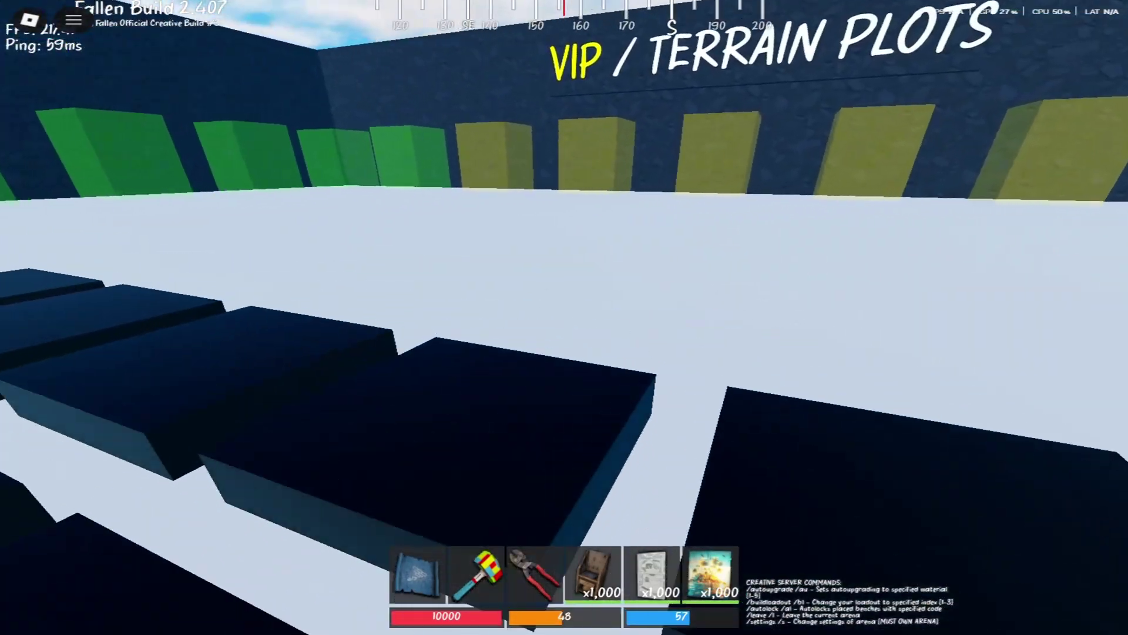
pyautogui.press('w')
pyautogui.press('w')
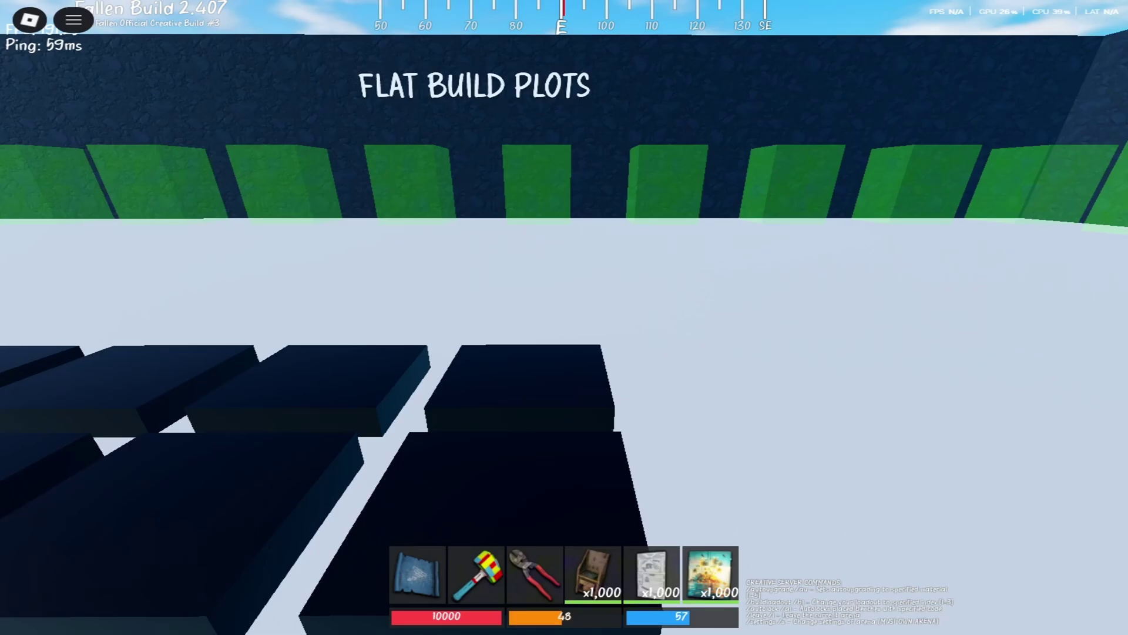
pyautogui.press('w')
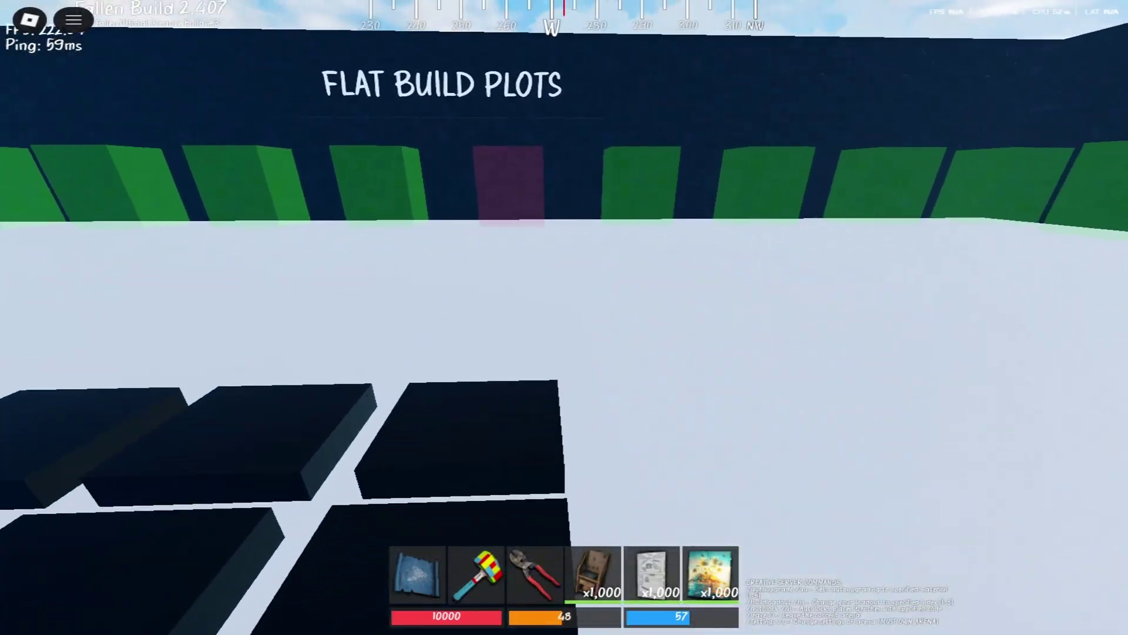
pyautogui.press('a')
pyautogui.press('s')
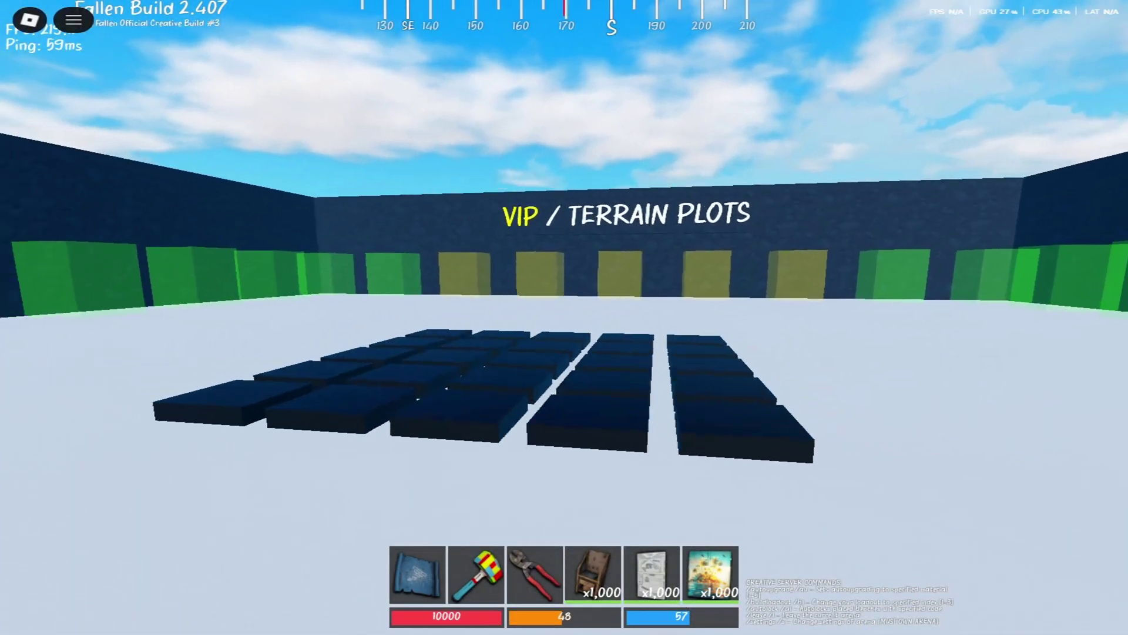
pyautogui.press('w')
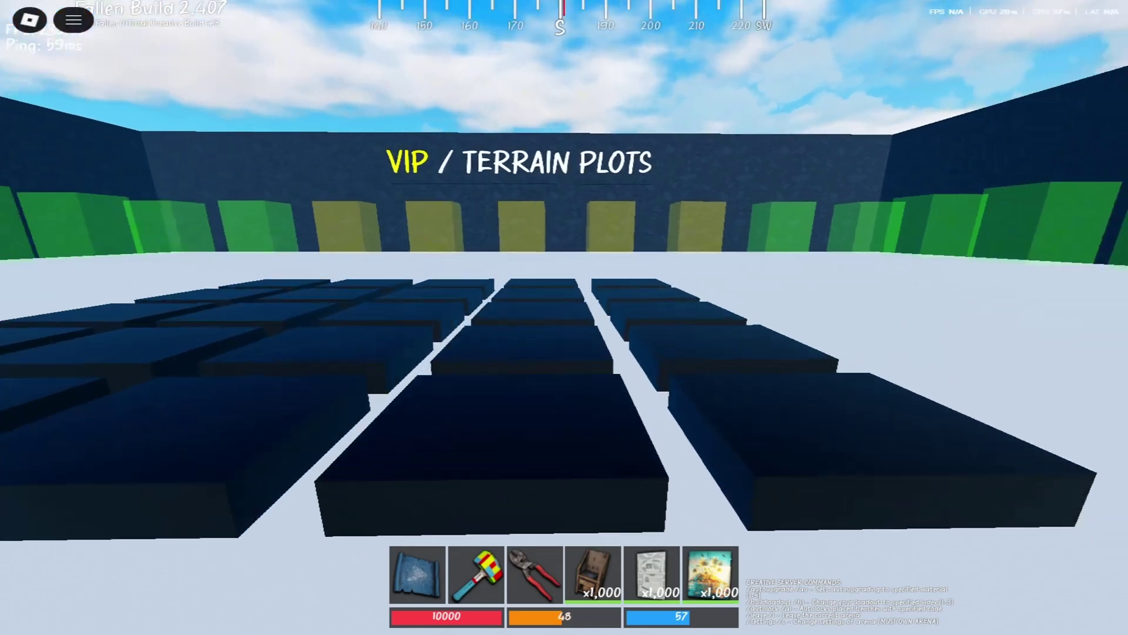
pyautogui.press('w')
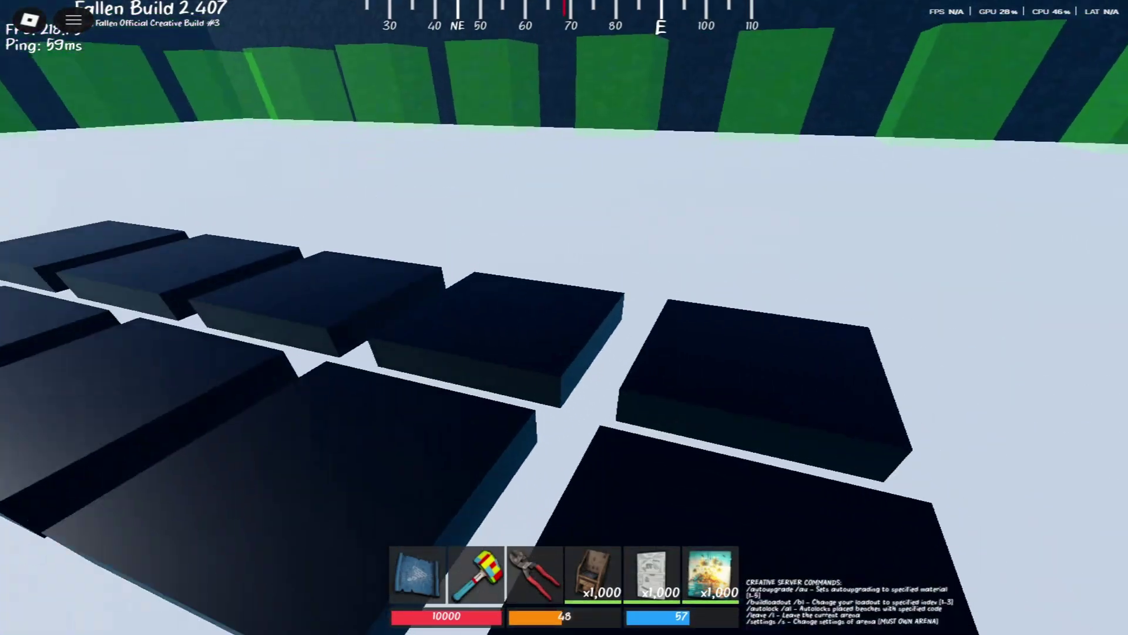
pyautogui.press('w')
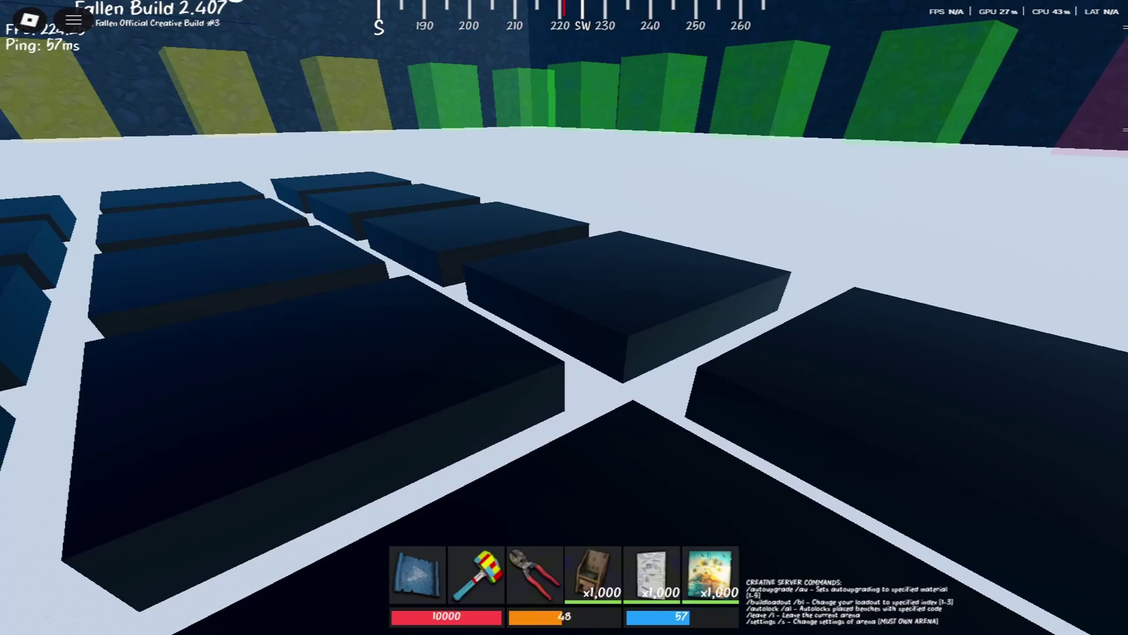
pyautogui.press('w')
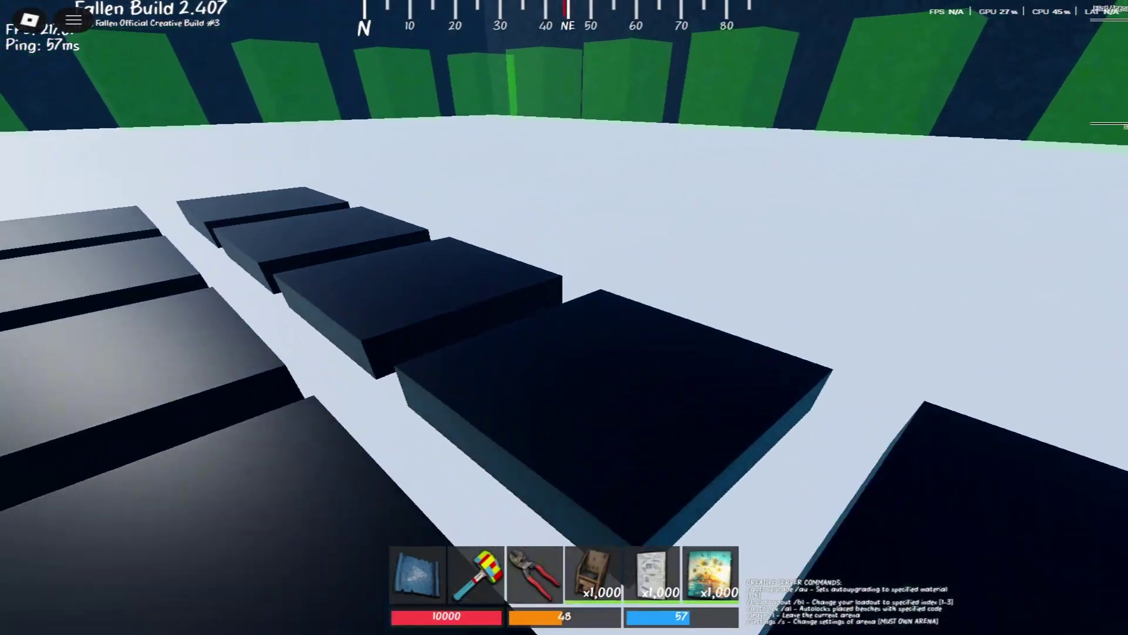
pyautogui.press('q')
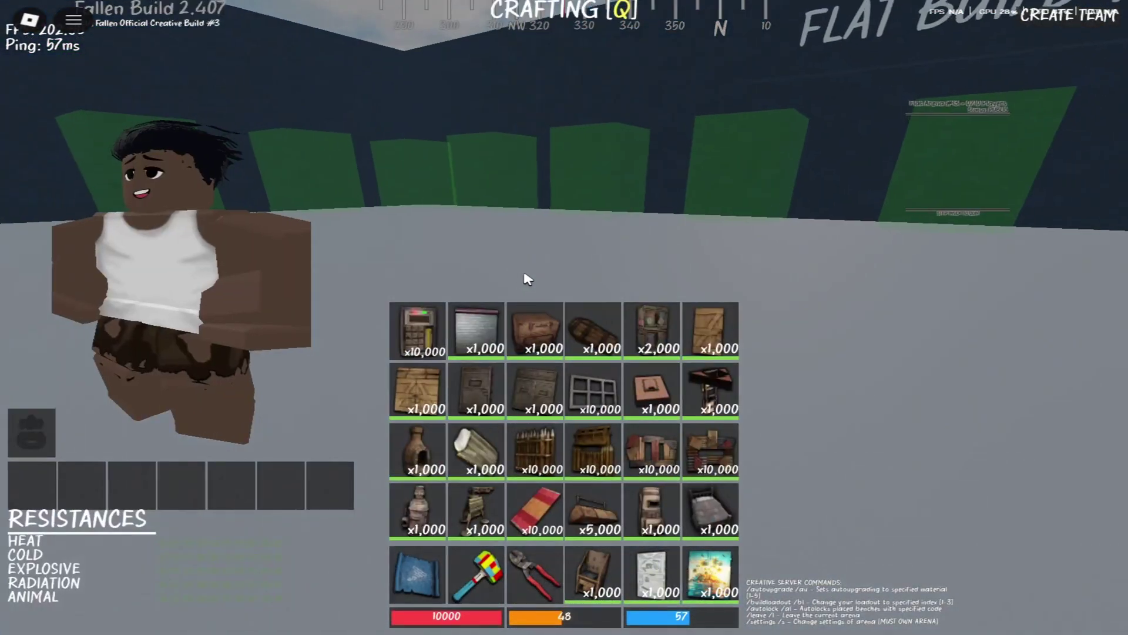
pyautogui.press('q')
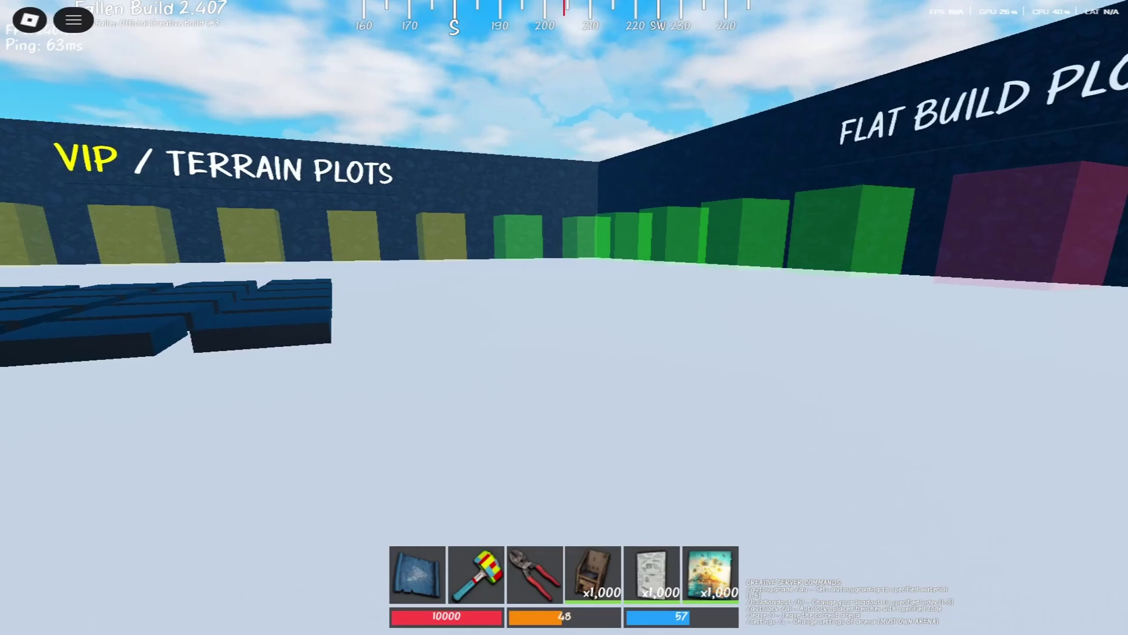
pyautogui.press('s')
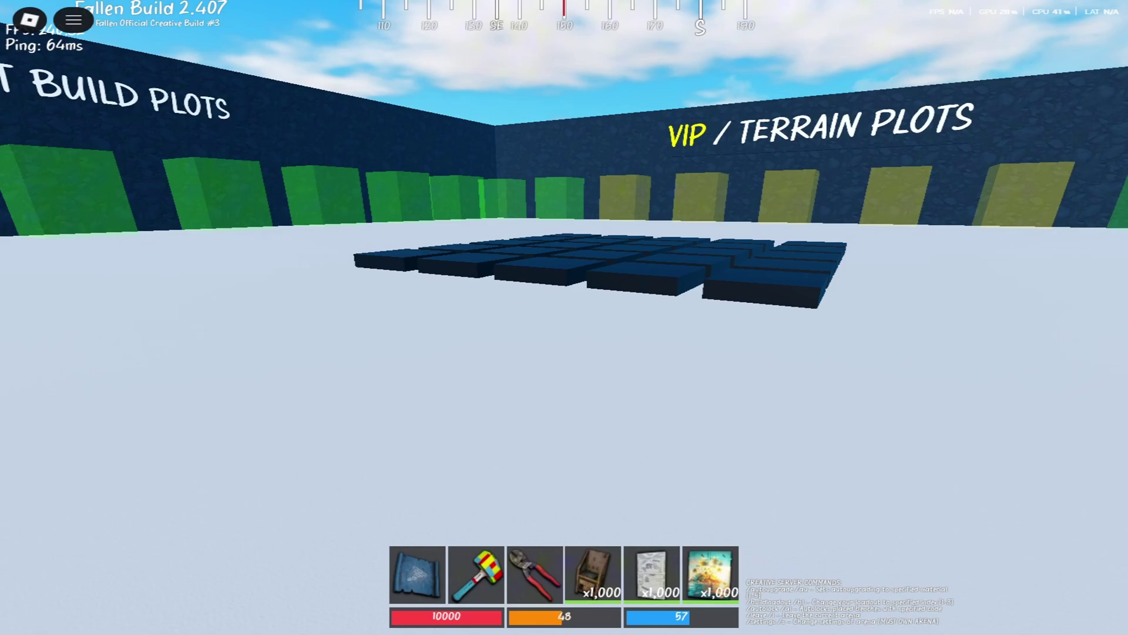
pyautogui.press('w')
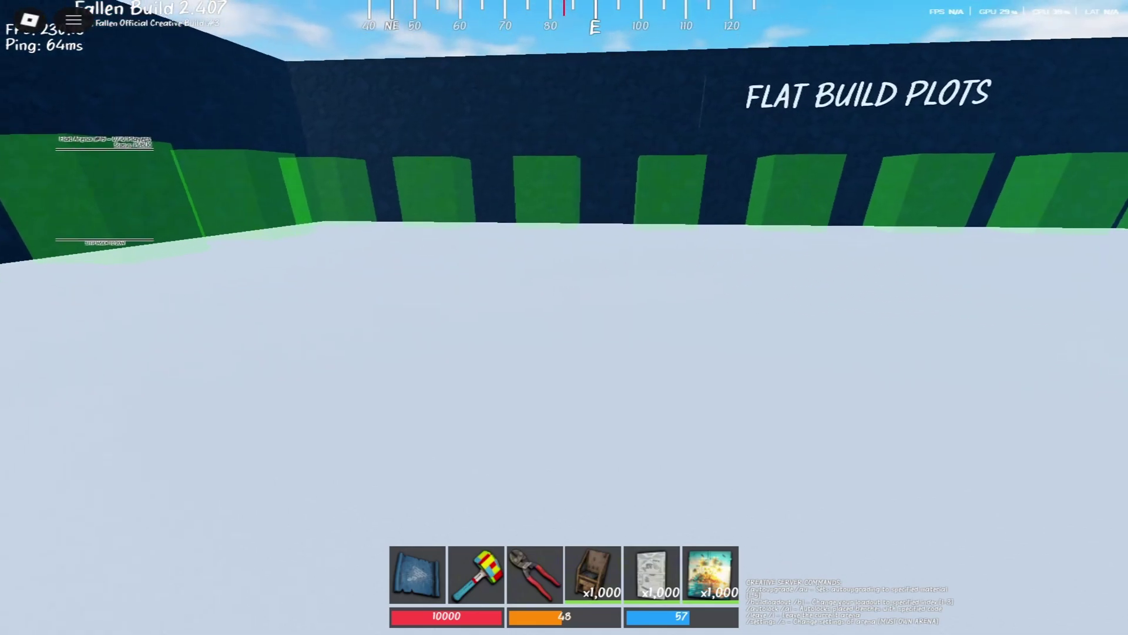
pyautogui.press('w')
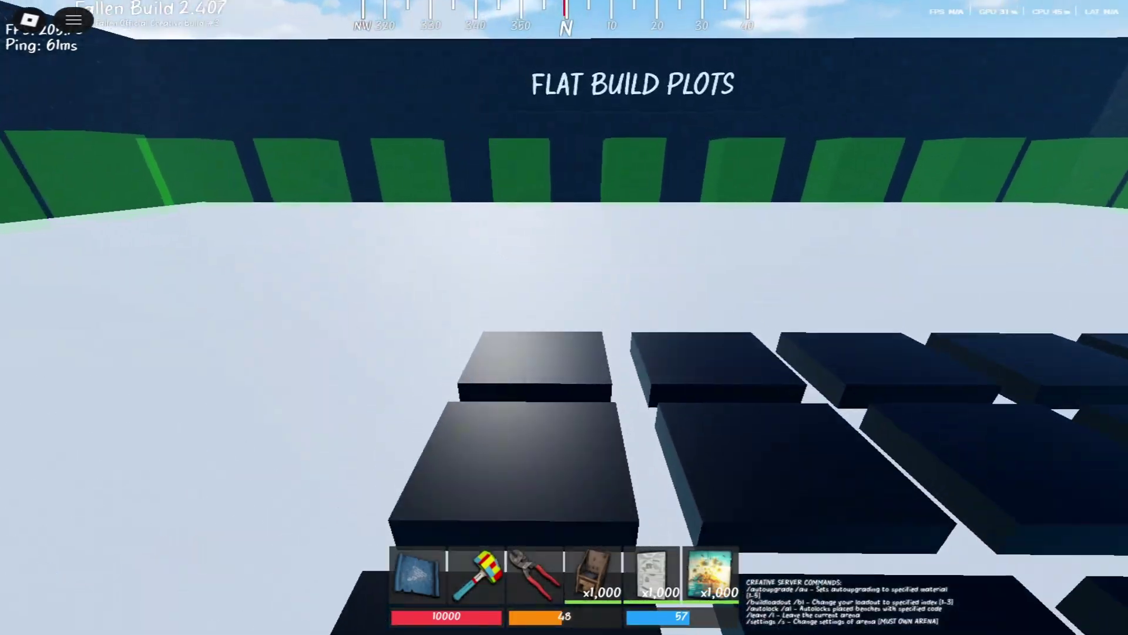
pyautogui.press('w')
pyautogui.press('space')
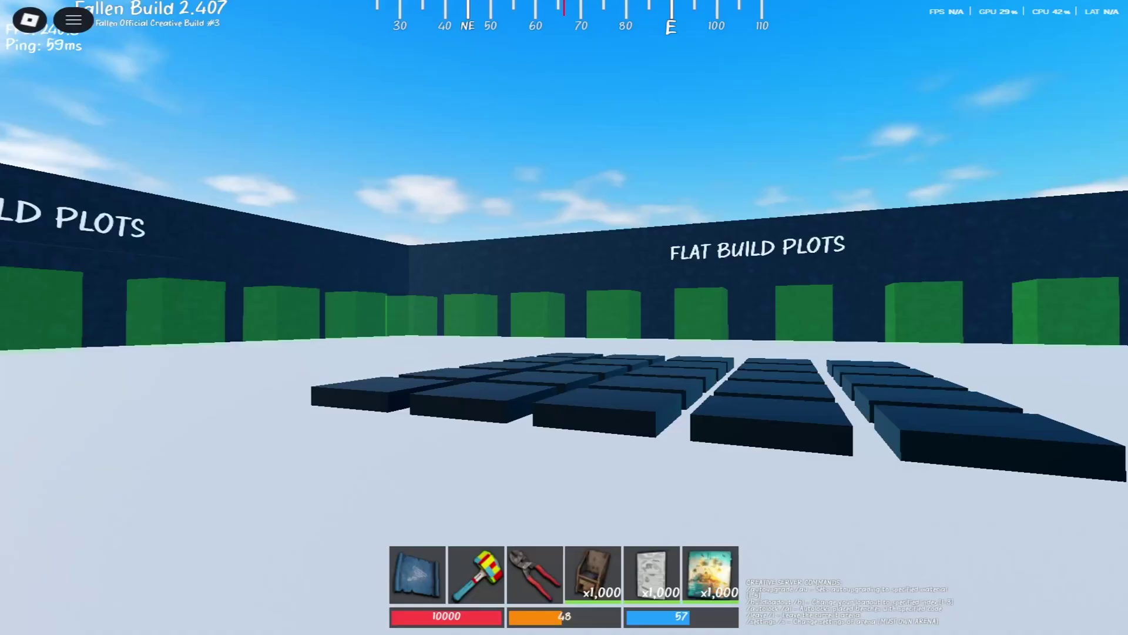
pyautogui.press('q')
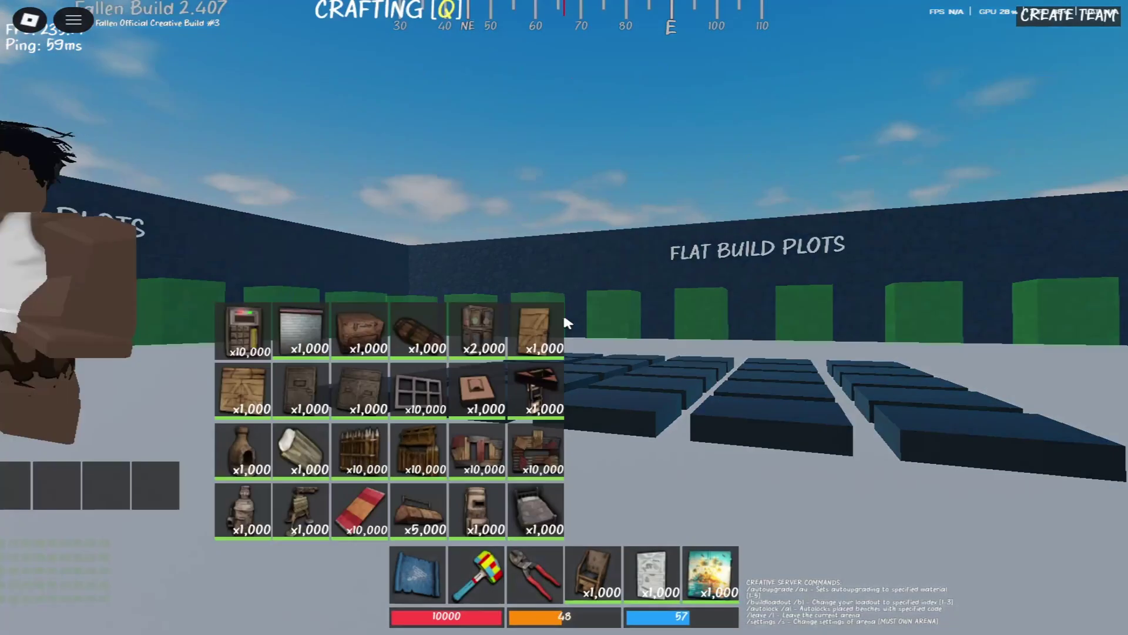
pyautogui.press('q')
pyautogui.press('w')
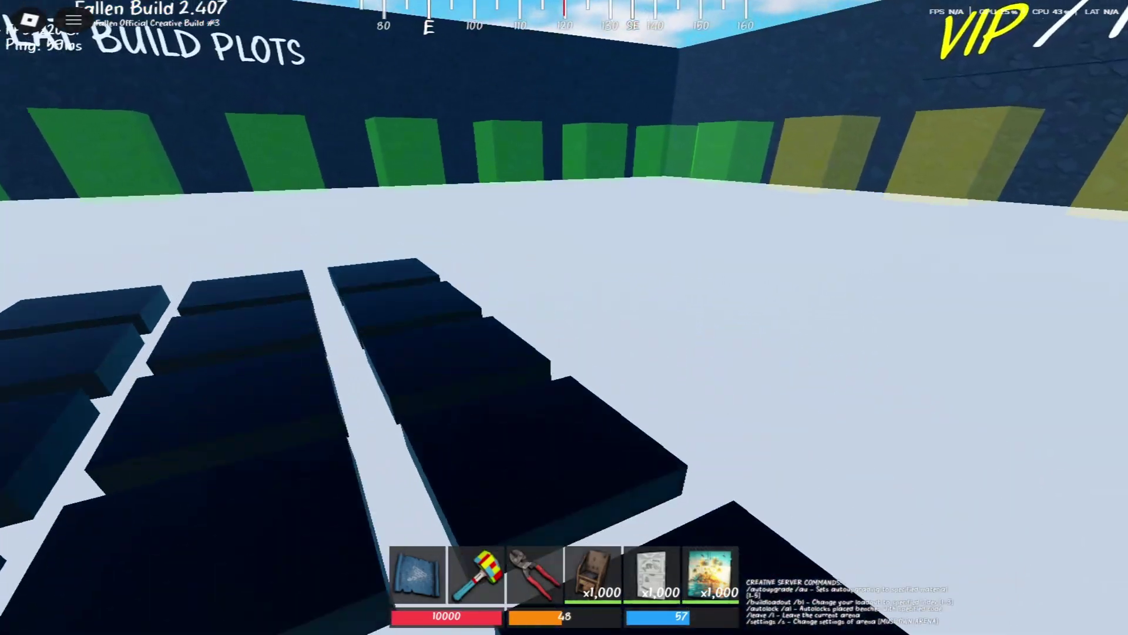
pyautogui.press('w')
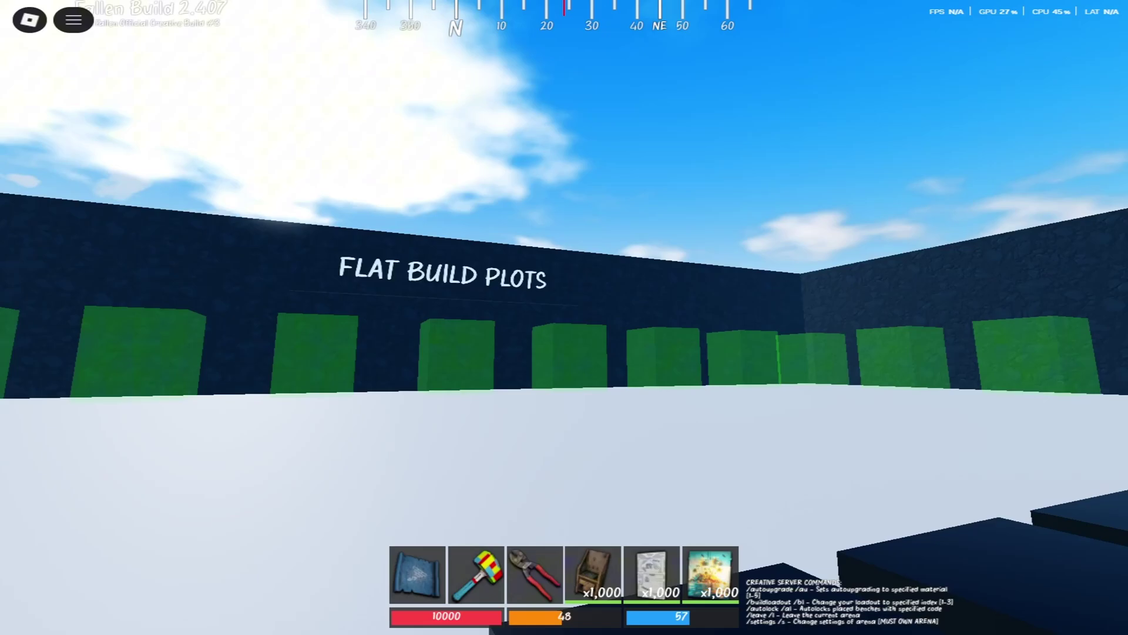
pyautogui.press('super')
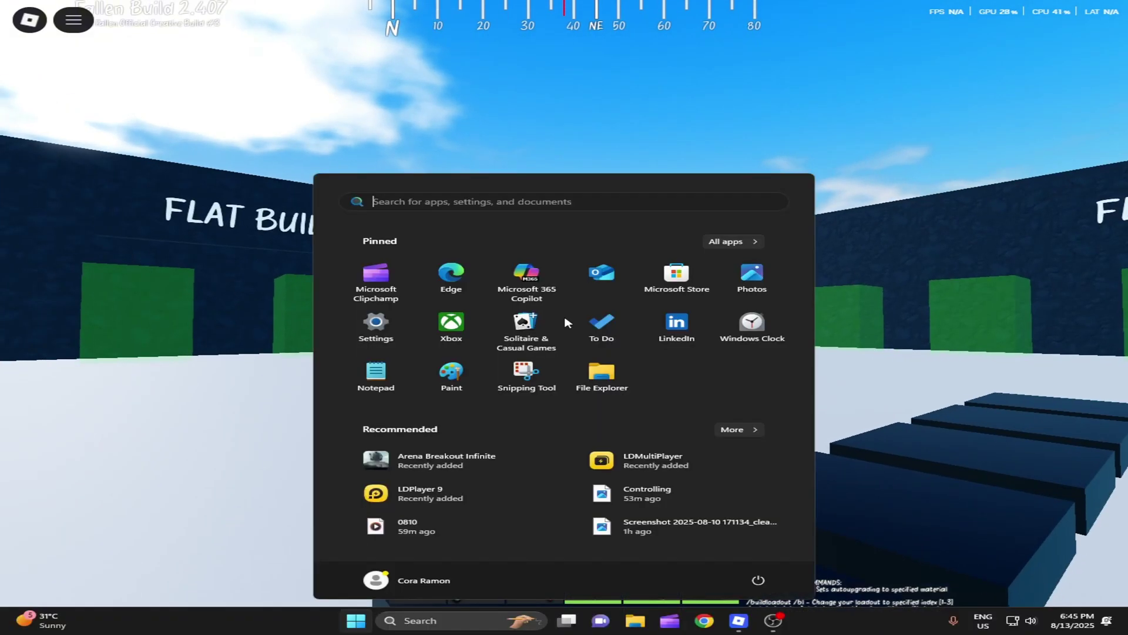
pyautogui.click(412, 203)
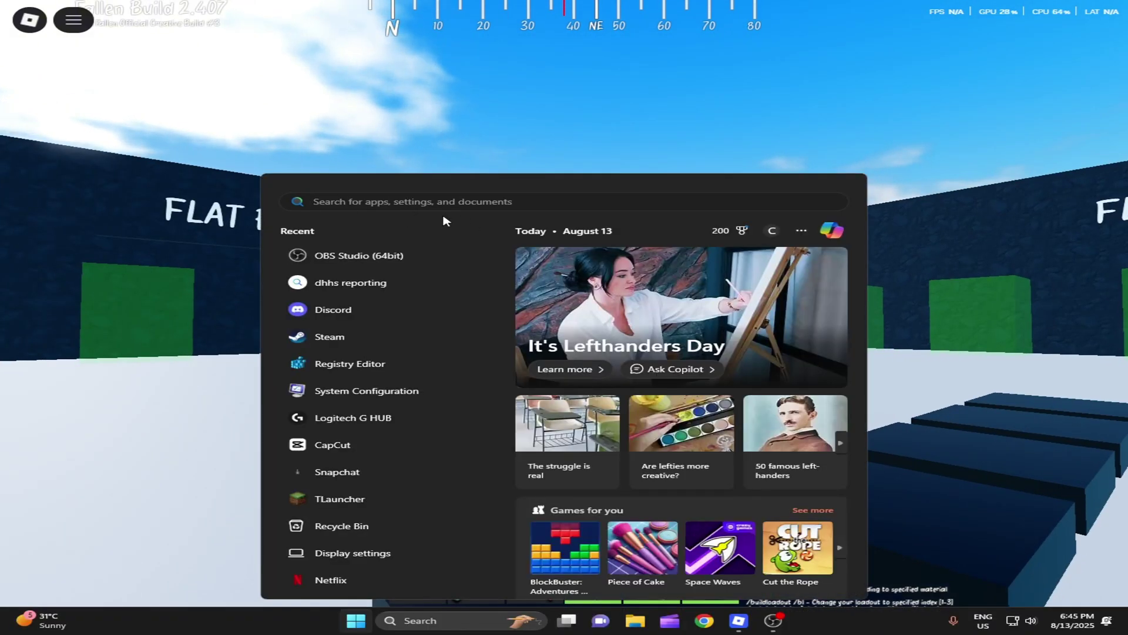
pyautogui.write('set')
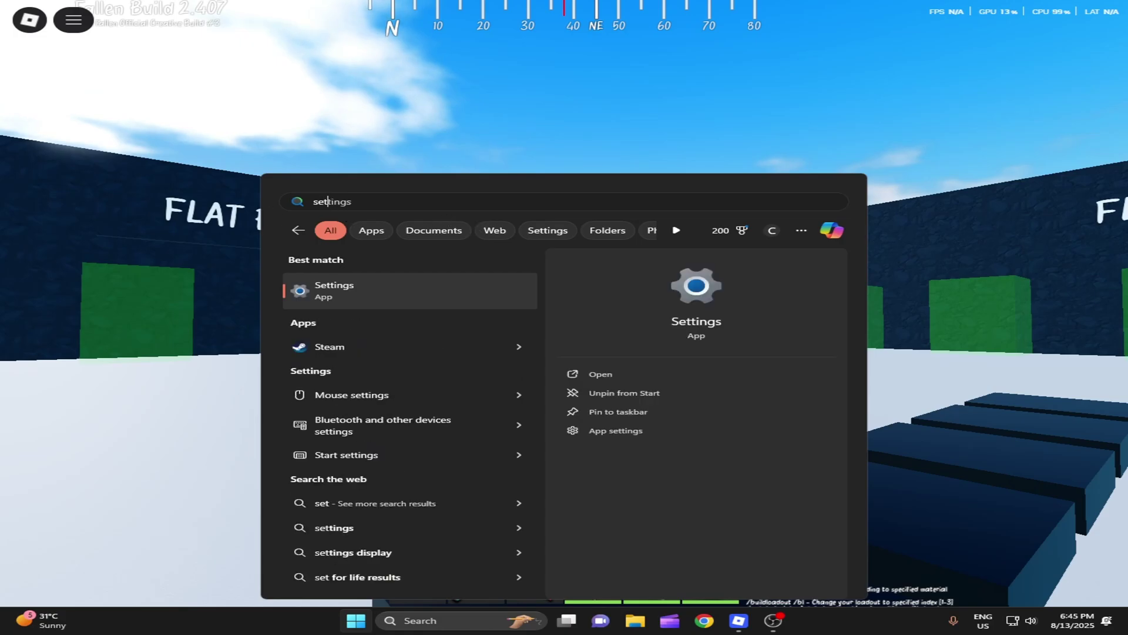
pyautogui.press('BackSpace')
pyautogui.press('BackSpace')
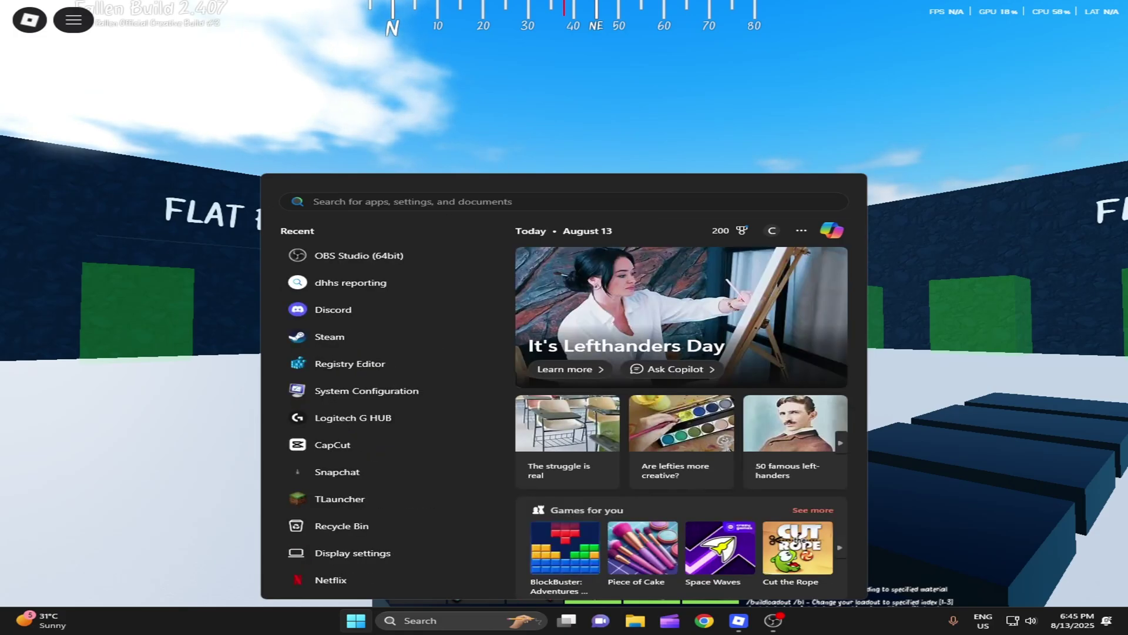
# - Switch to Windows Settings, examine the available display resolutions on the Display page, and return to the game
pyautogui.press('super+i')
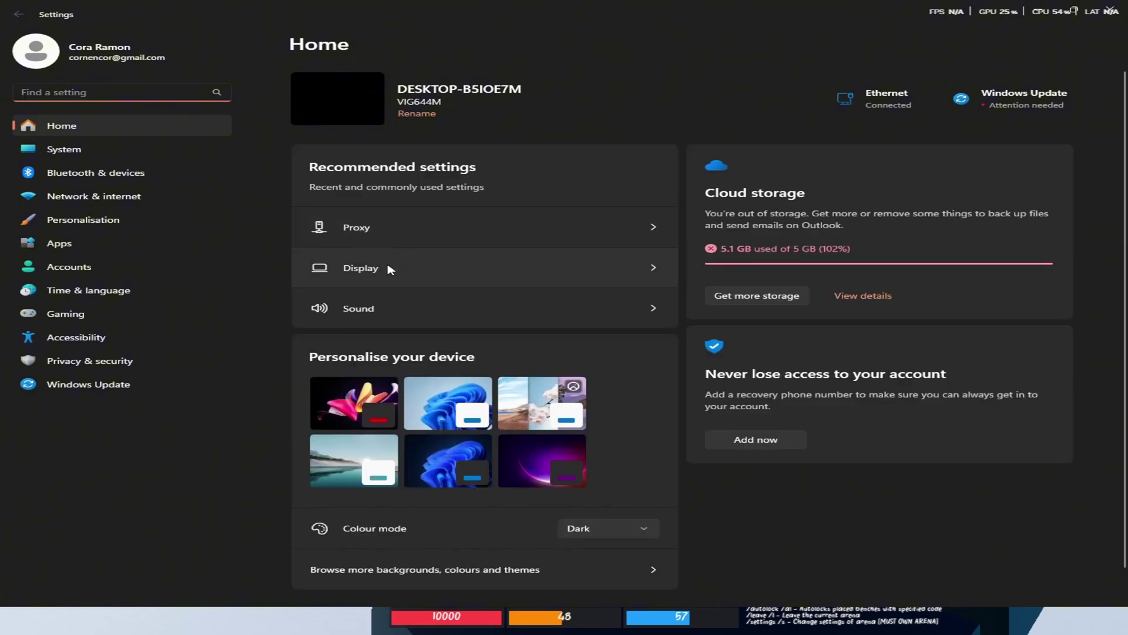
pyautogui.click(388, 269)
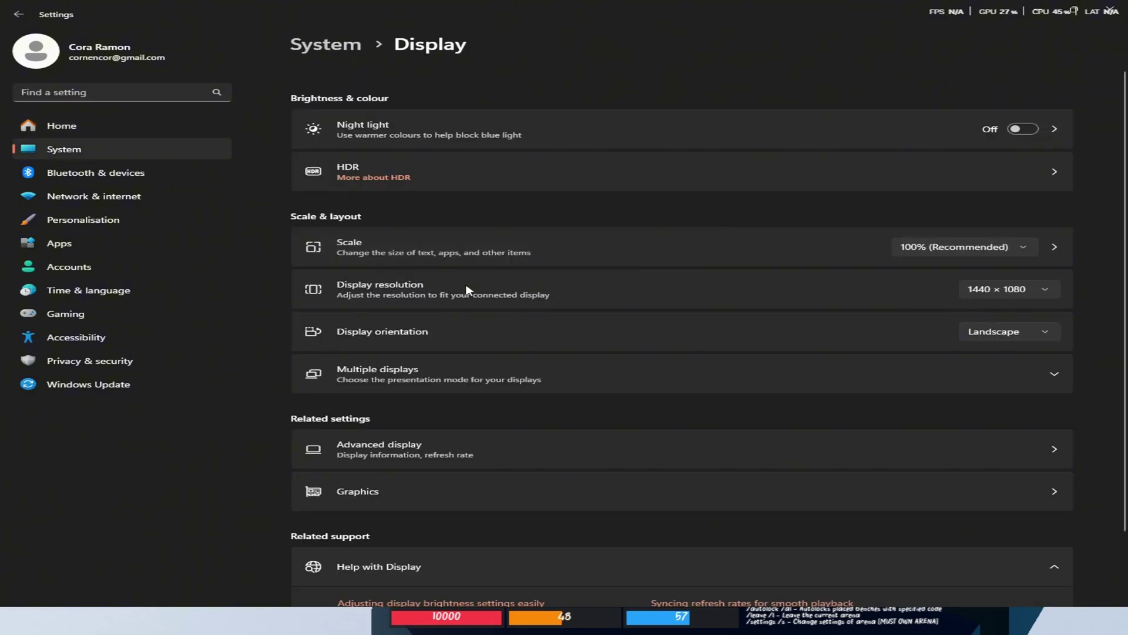
pyautogui.click(992, 294)
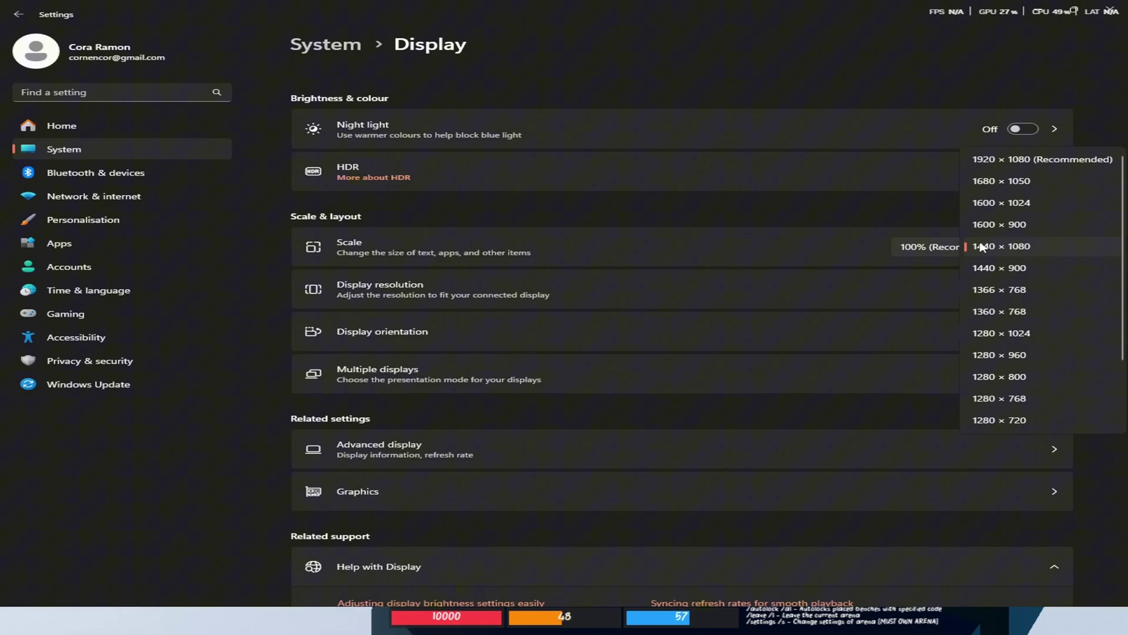
pyautogui.click(1109, 121)
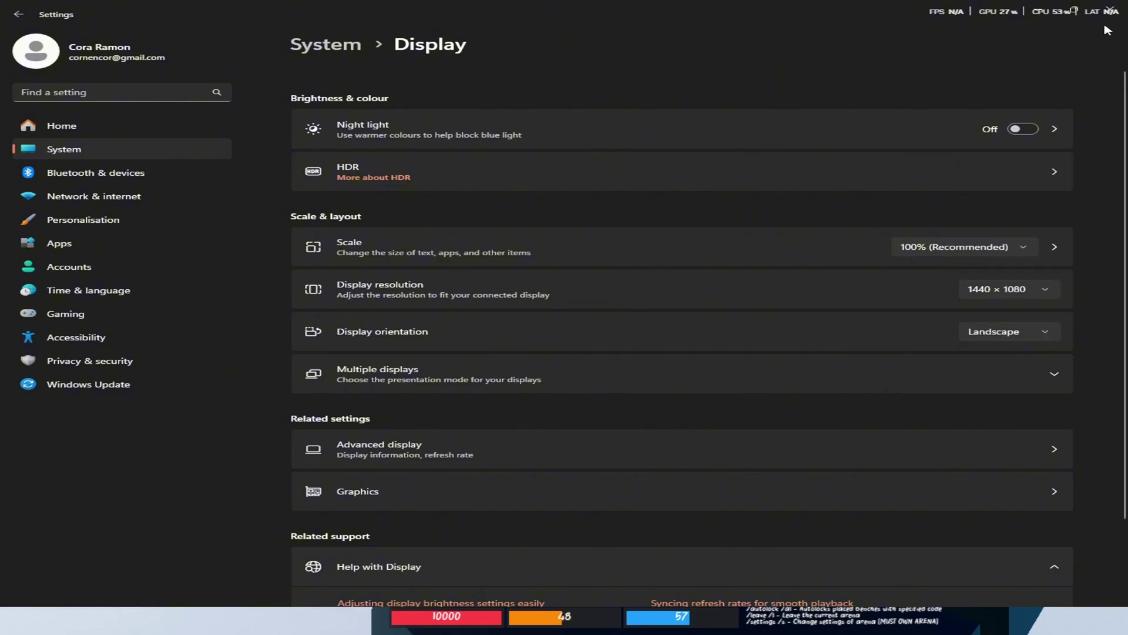
pyautogui.click(1120, 7)
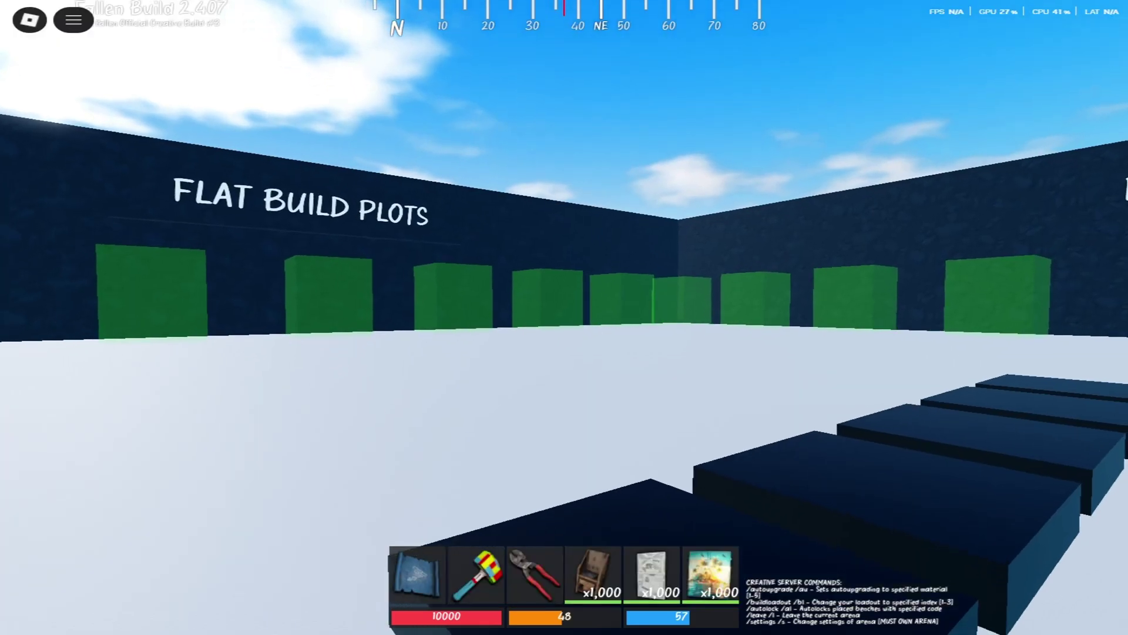
pyautogui.press('w')
pyautogui.press('Tab')
pyautogui.press('Tab')
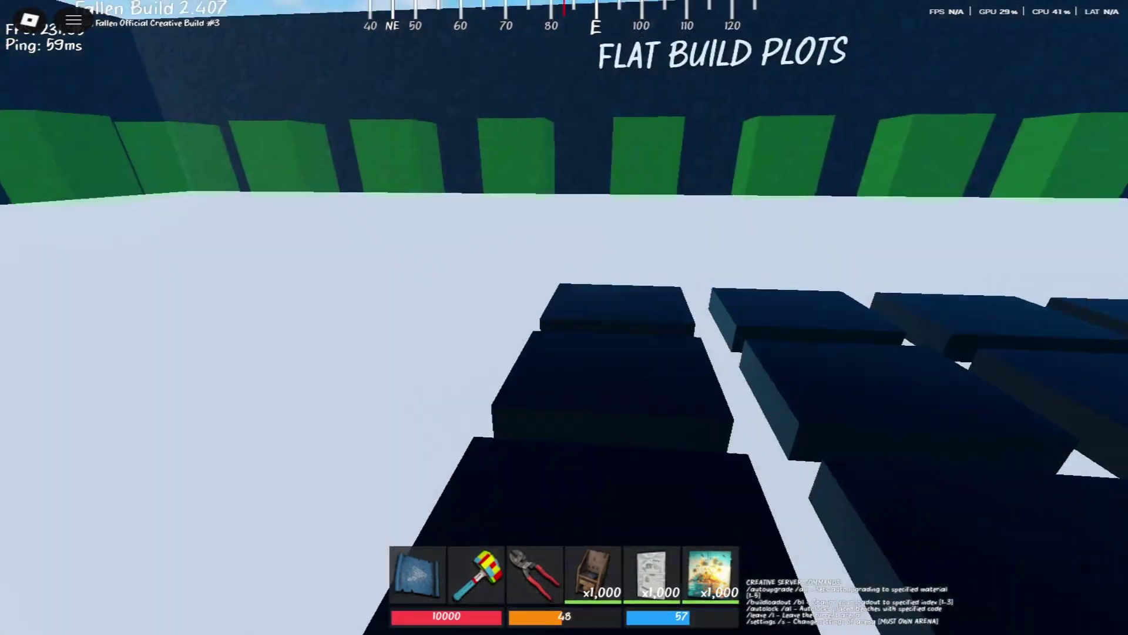
pyautogui.press('w')
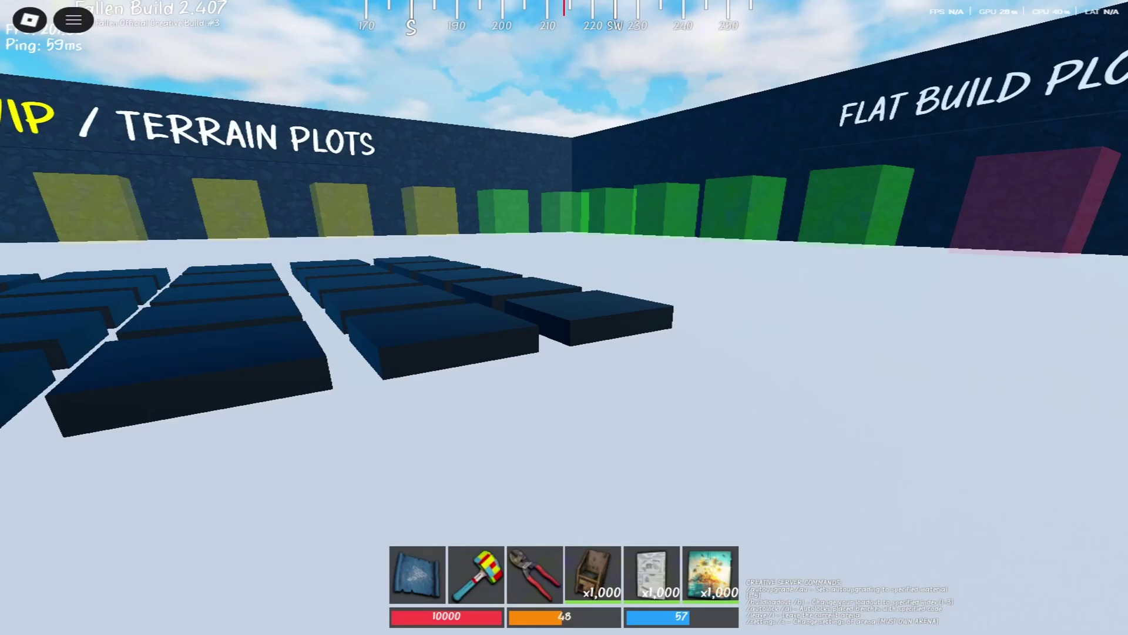
pyautogui.press('w')
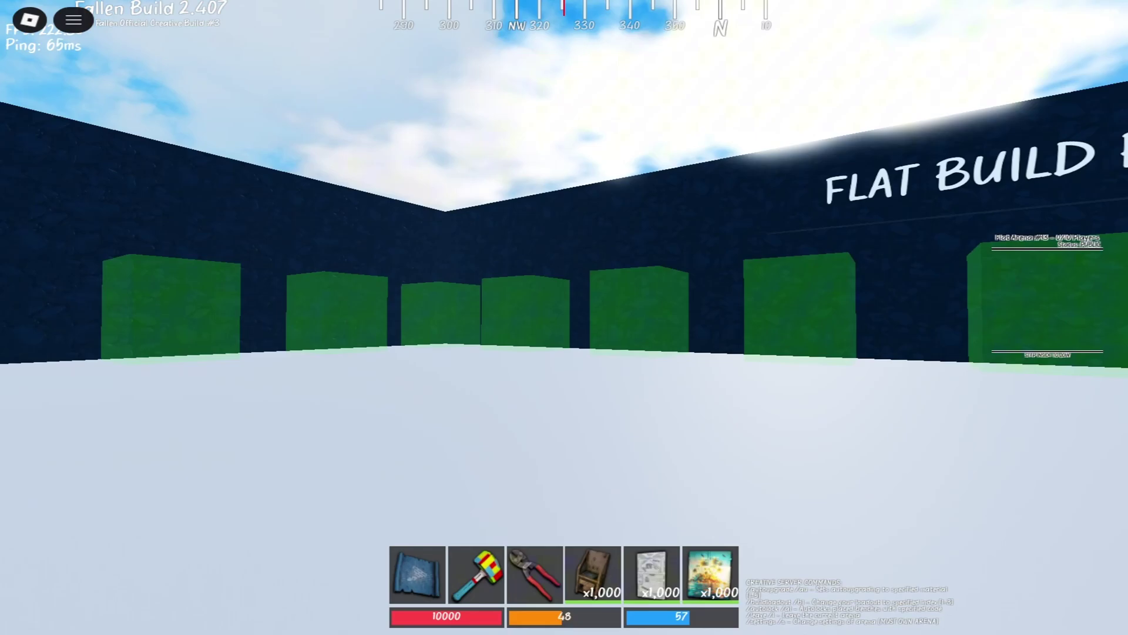
# - Examine the Roblox settings for maximum frame rate options, camera sensitivity, volume, fullscreen and graphics quality, and return to the game
pyautogui.press('Escape')
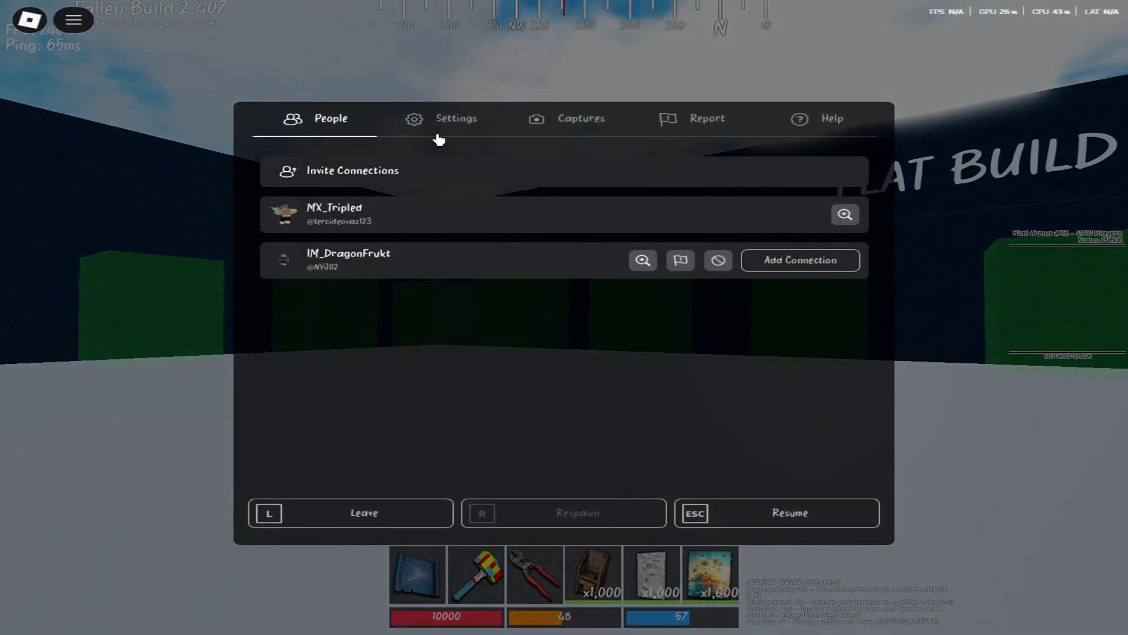
pyautogui.click(446, 127)
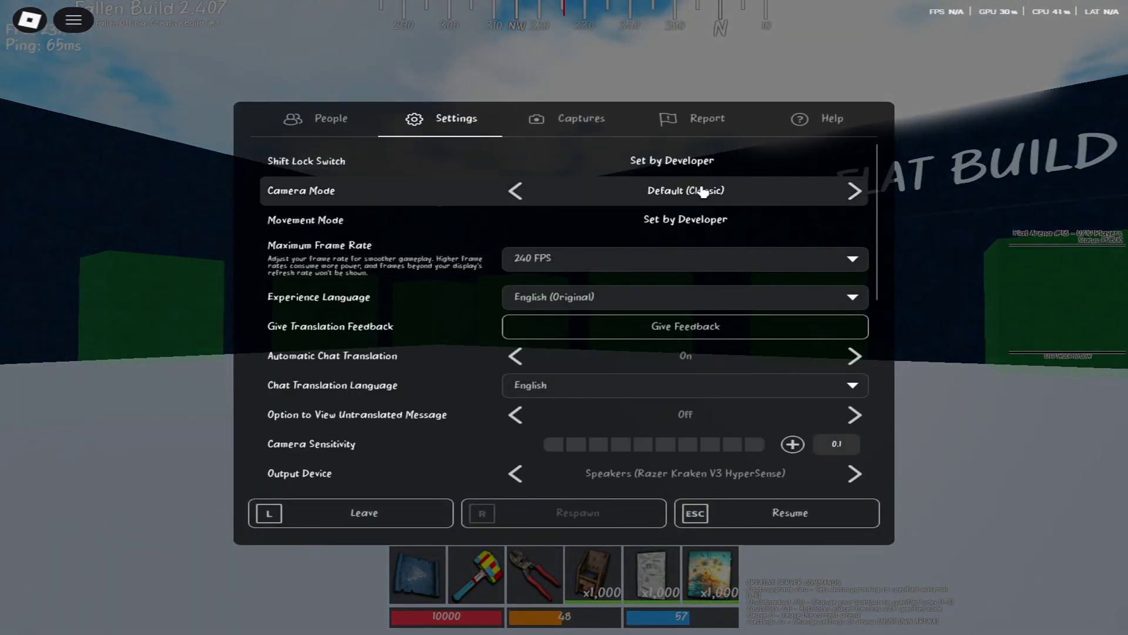
pyautogui.click(560, 264)
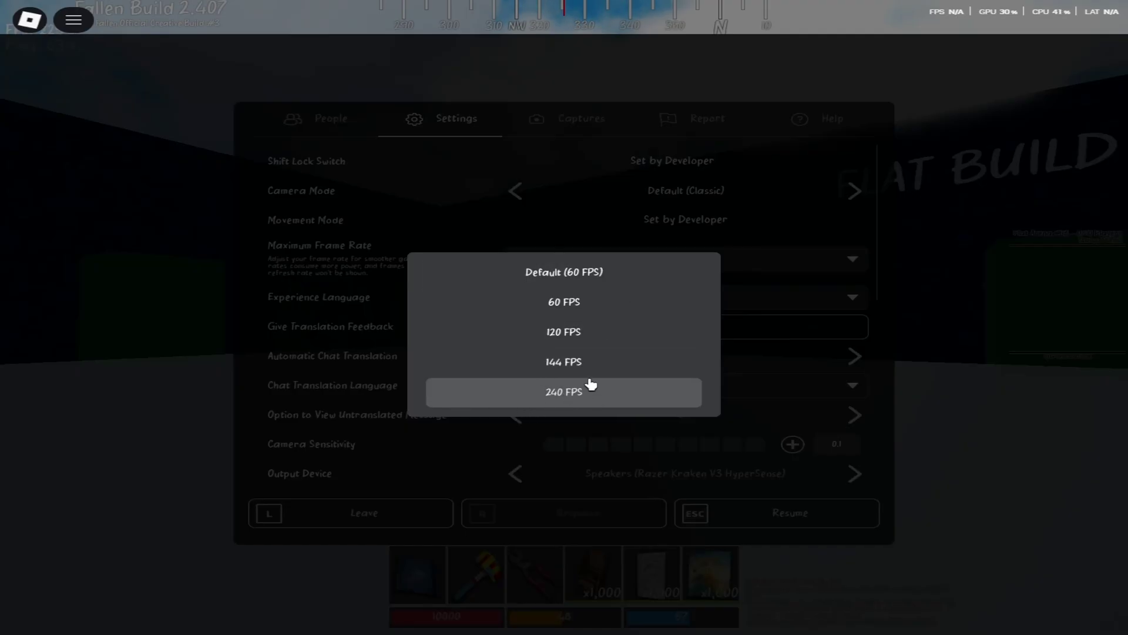
pyautogui.click(1044, 207)
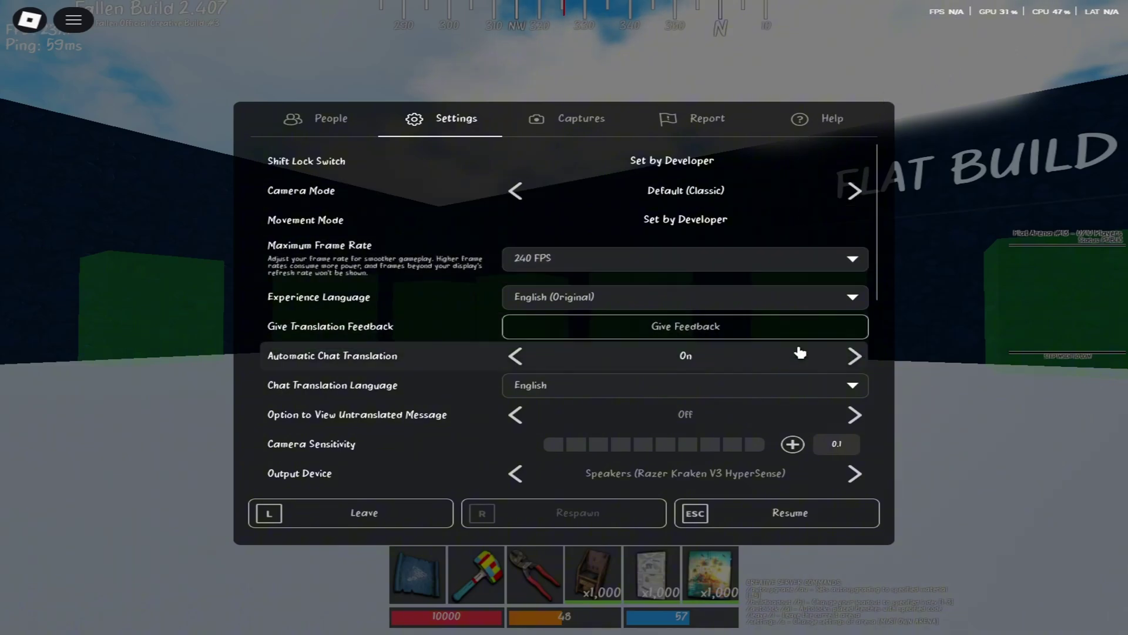
pyautogui.scroll(-5, 771, 332)
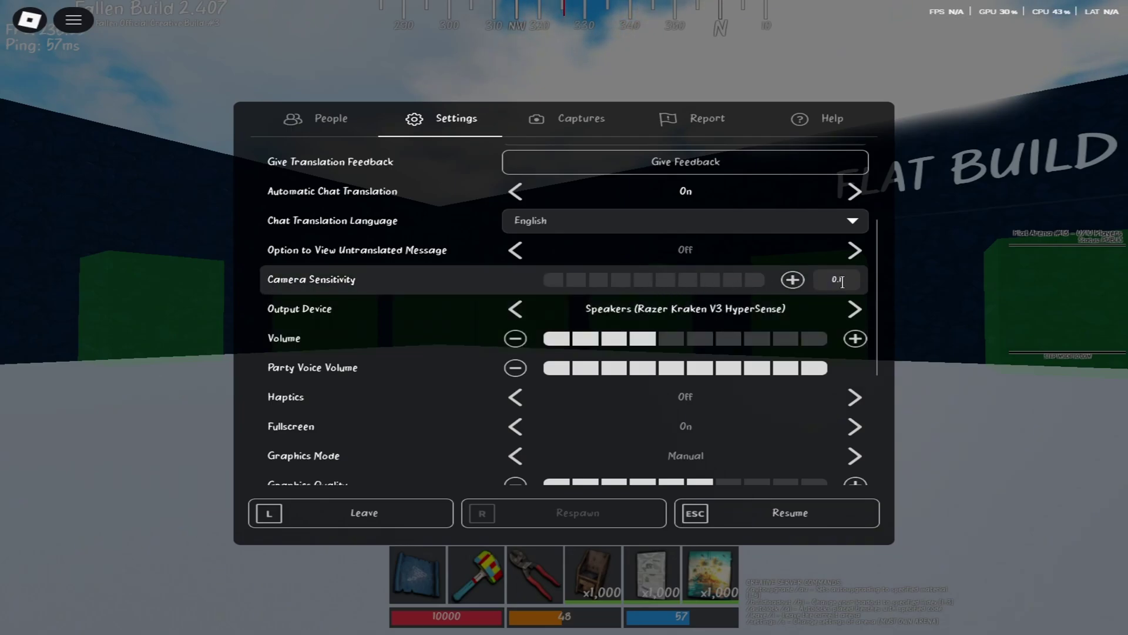
pyautogui.scroll(-5, 849, 282)
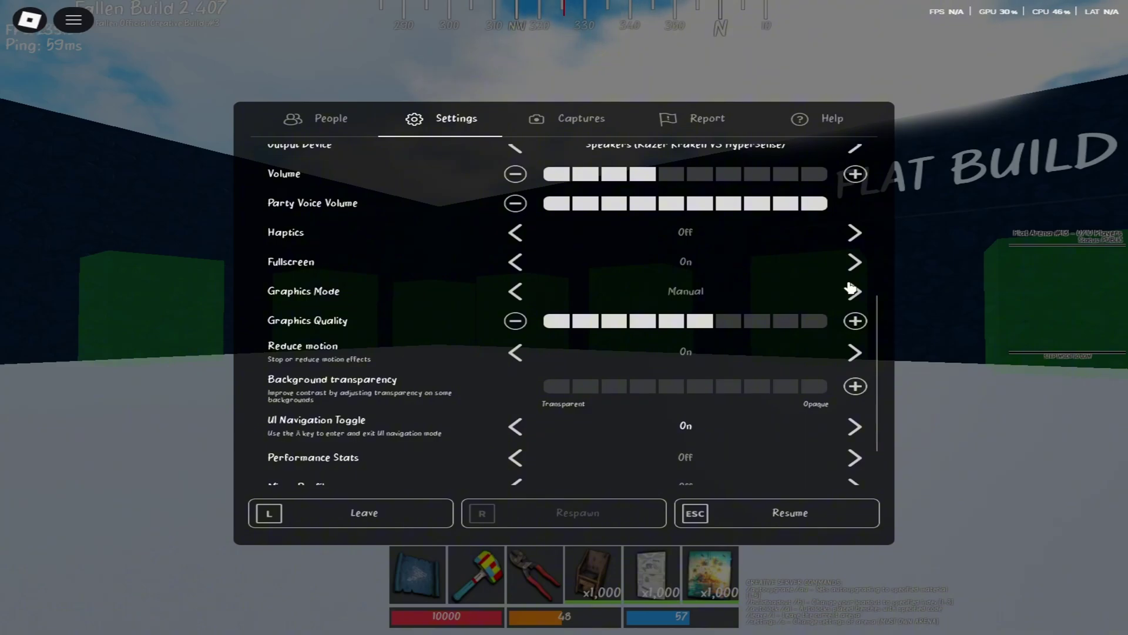
pyautogui.scroll(10, 847, 296)
pyautogui.press('Escape')
pyautogui.press('Tab')
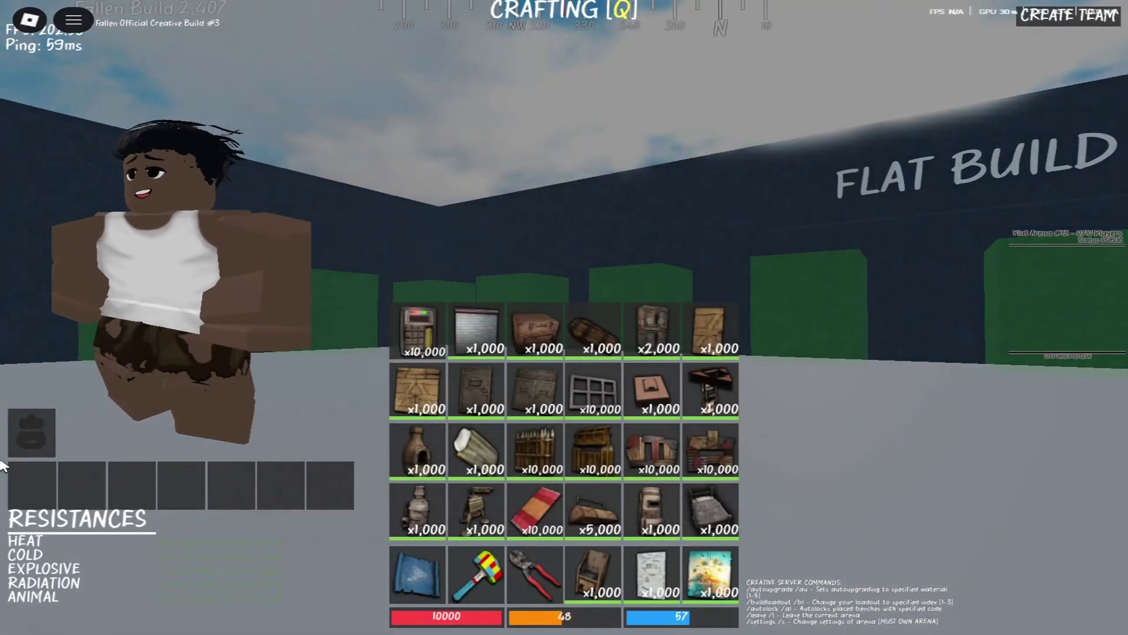
pyautogui.press('Tab')
pyautogui.press('w')
pyautogui.press('w')
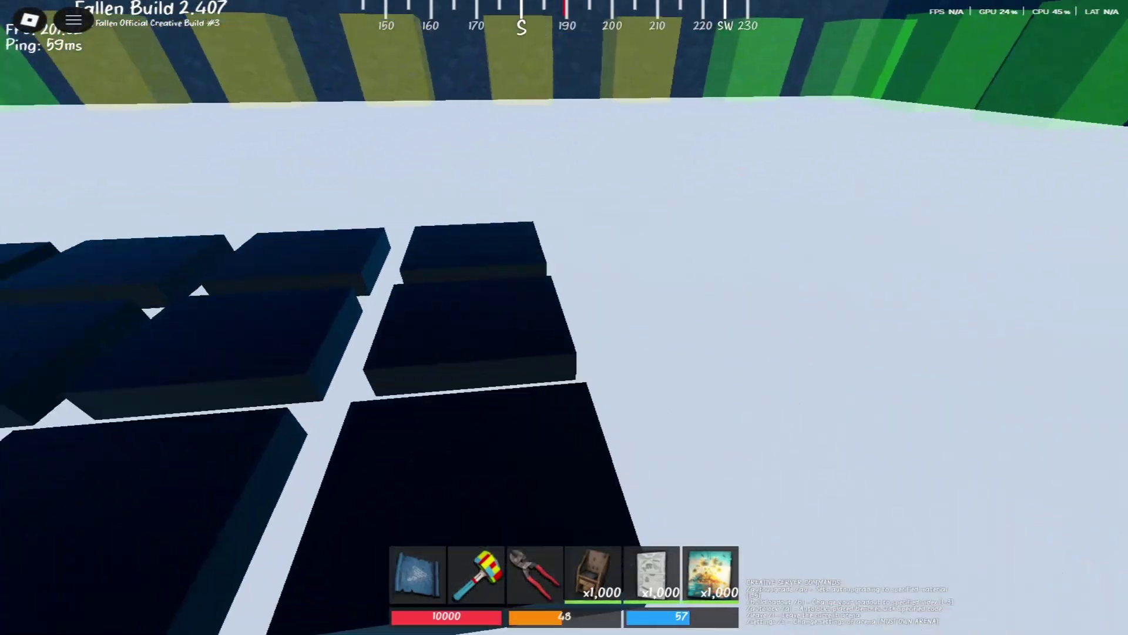
# - Switch to Logitech G HUB, examine the G203 LIGHTSYNC mouse's DPI speeds and report rate, and close G HUB
pyautogui.hotkey('alt', 'Tab')
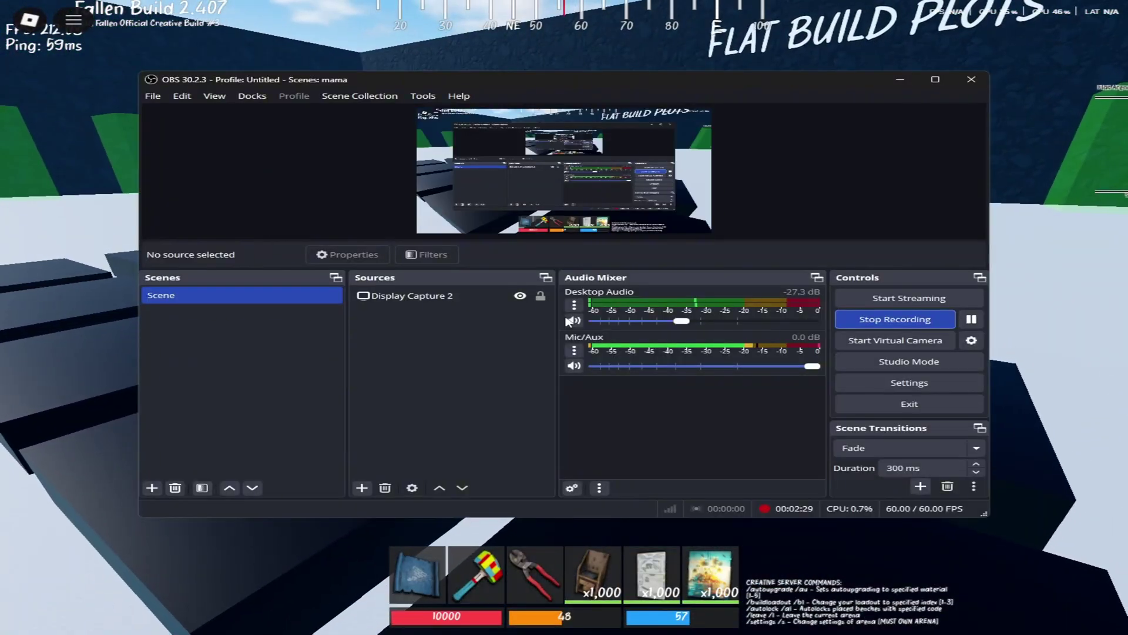
pyautogui.hotkey('alt', 'Tab')
pyautogui.press('super')
pyautogui.click(455, 199)
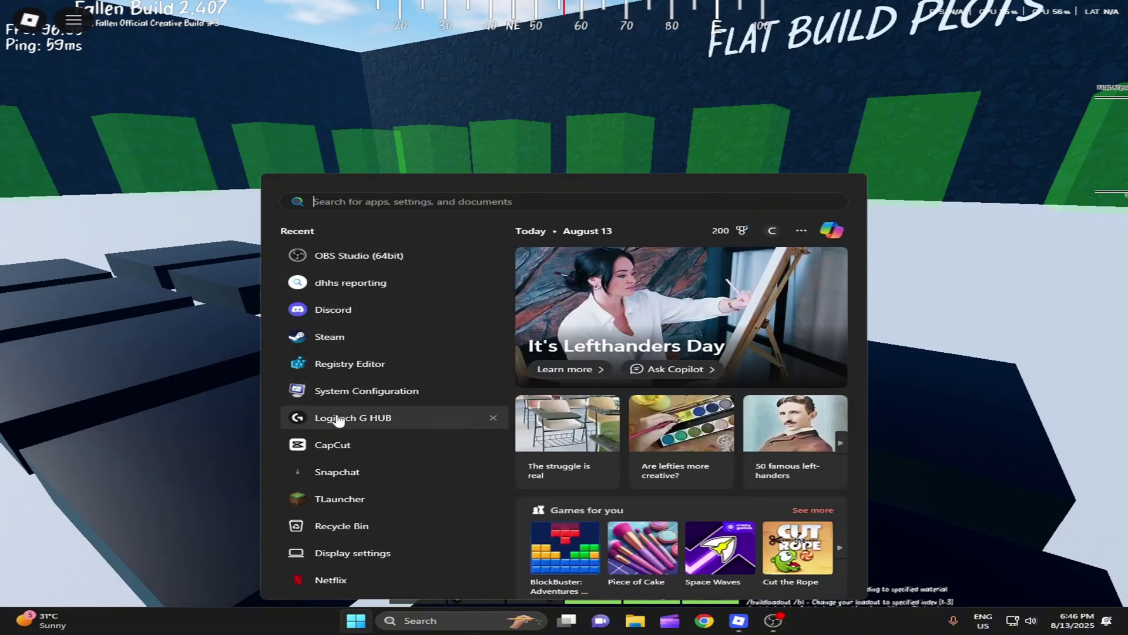
pyautogui.click(337, 420)
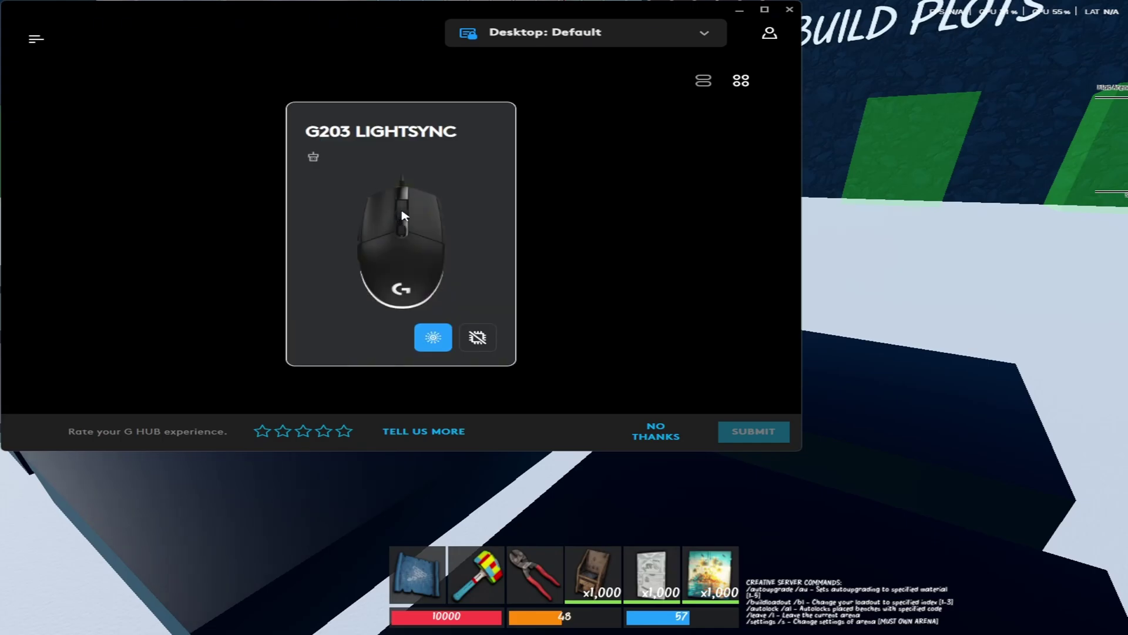
pyautogui.click(403, 215)
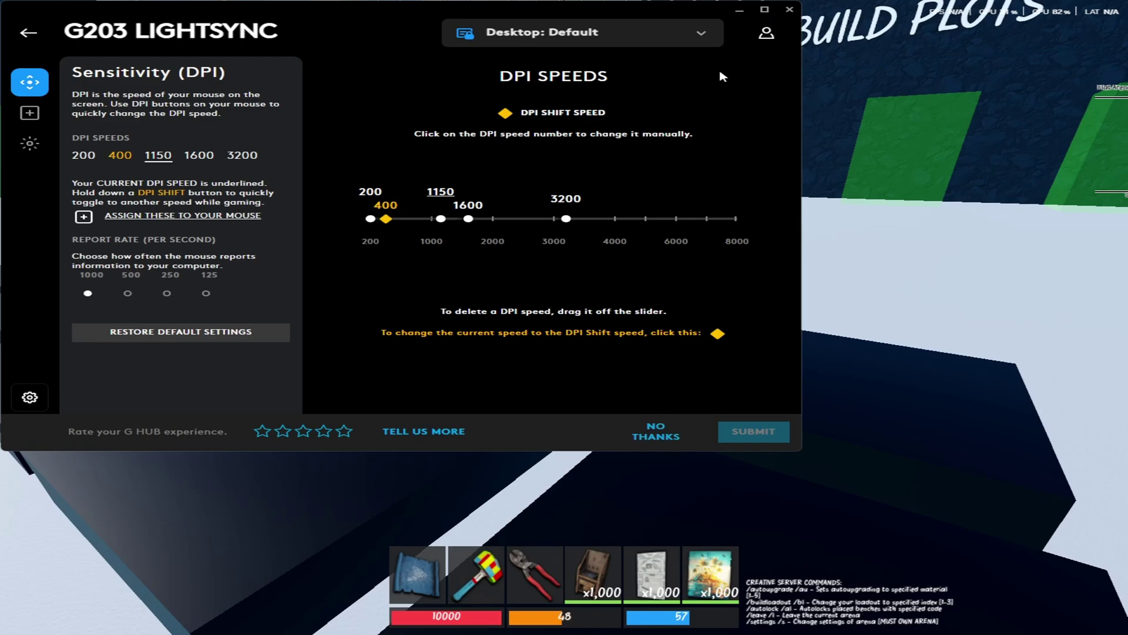
pyautogui.click(791, 9)
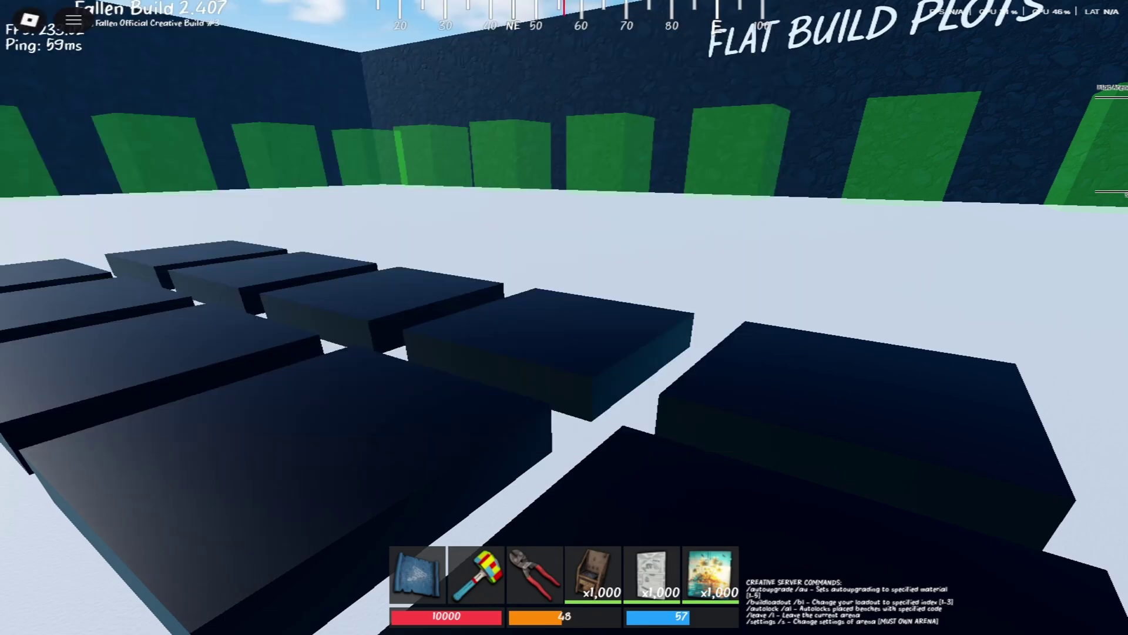
pyautogui.press('Tab')
pyautogui.press('Tab')
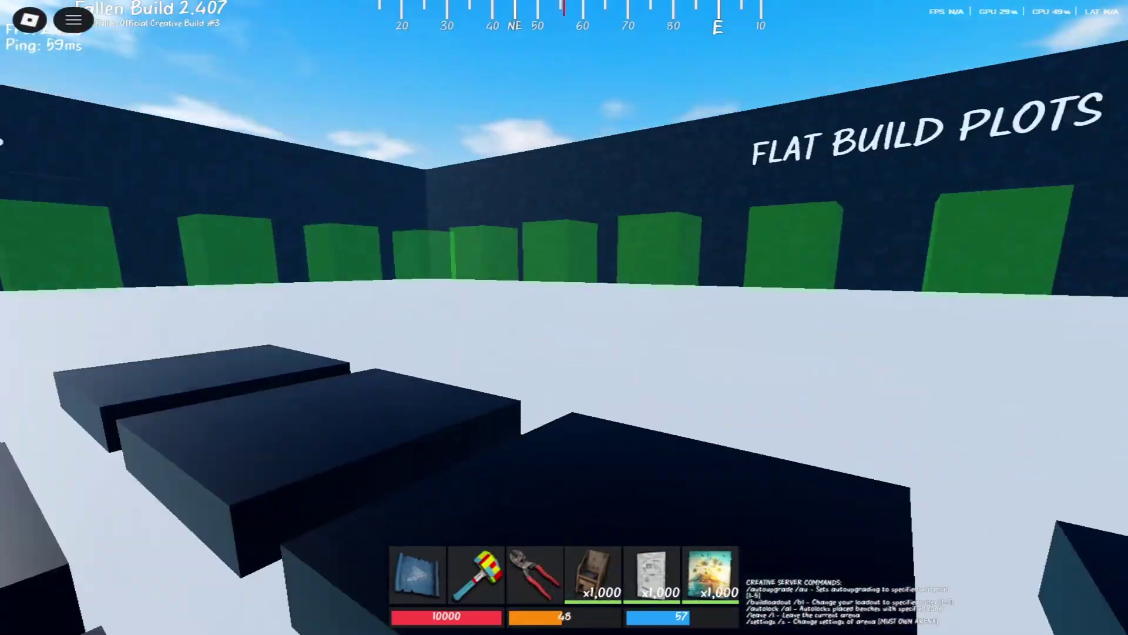
pyautogui.press('Tab')
pyautogui.press('Tab')
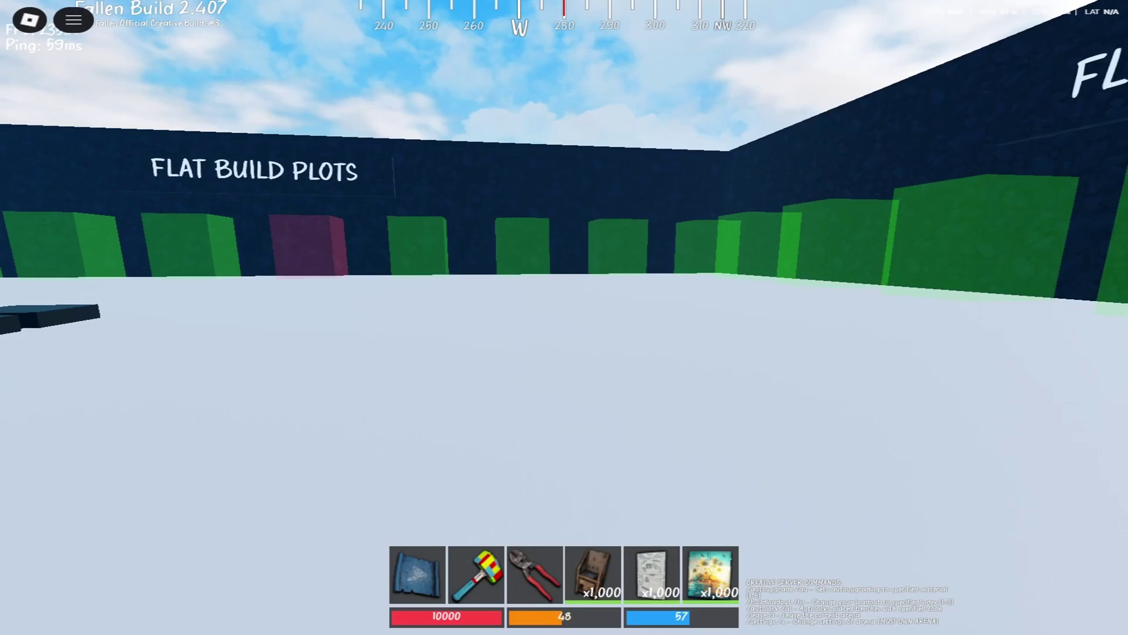
# - Close the Roblox game and minimize the OBS window
pyautogui.hotkey('alt', 'F4')
pyautogui.click(466, 399)
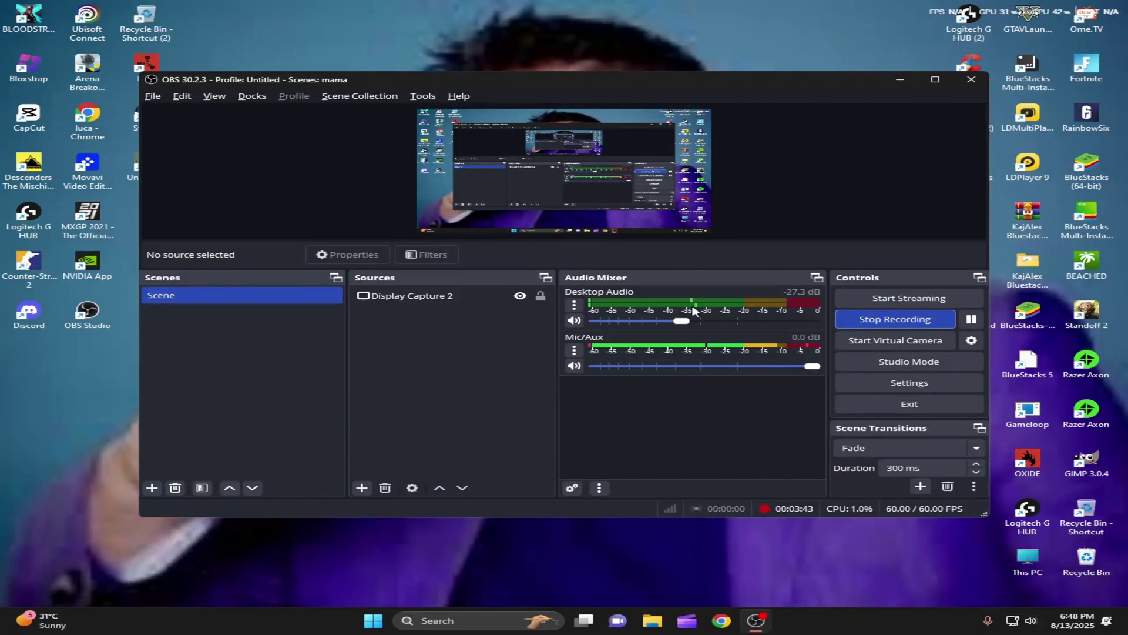
pyautogui.click(900, 80)
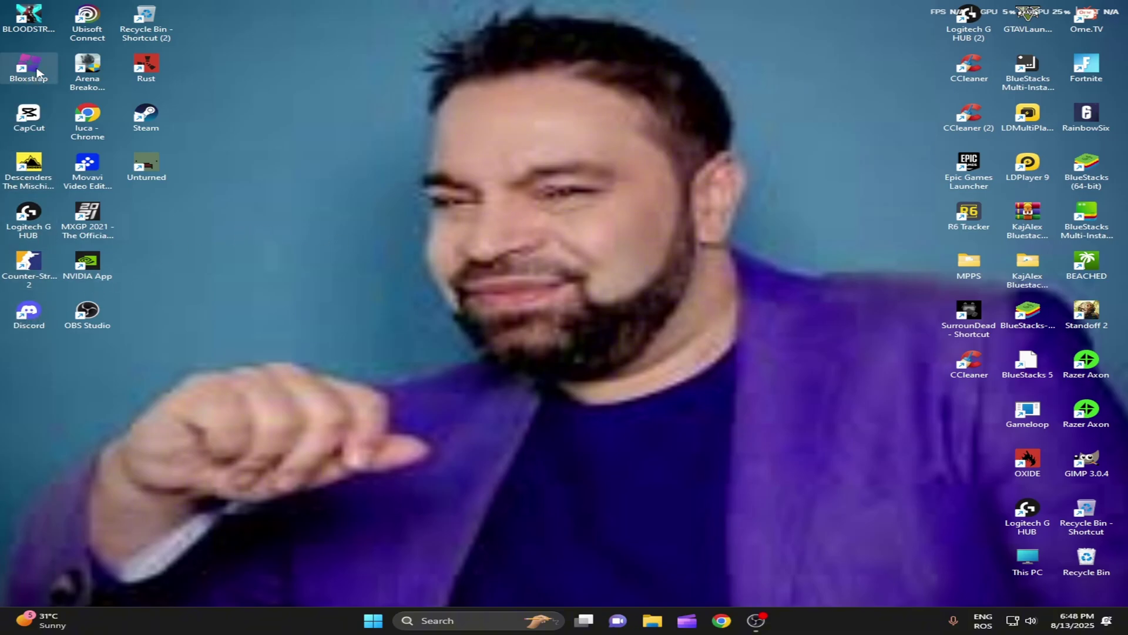
# - Move the Bloxstrap desktop shortcut out of the icon grid into the empty area beside the wallpaper figure's face
pyautogui.moveTo(643, 220); pyautogui.dragTo(702, 224)
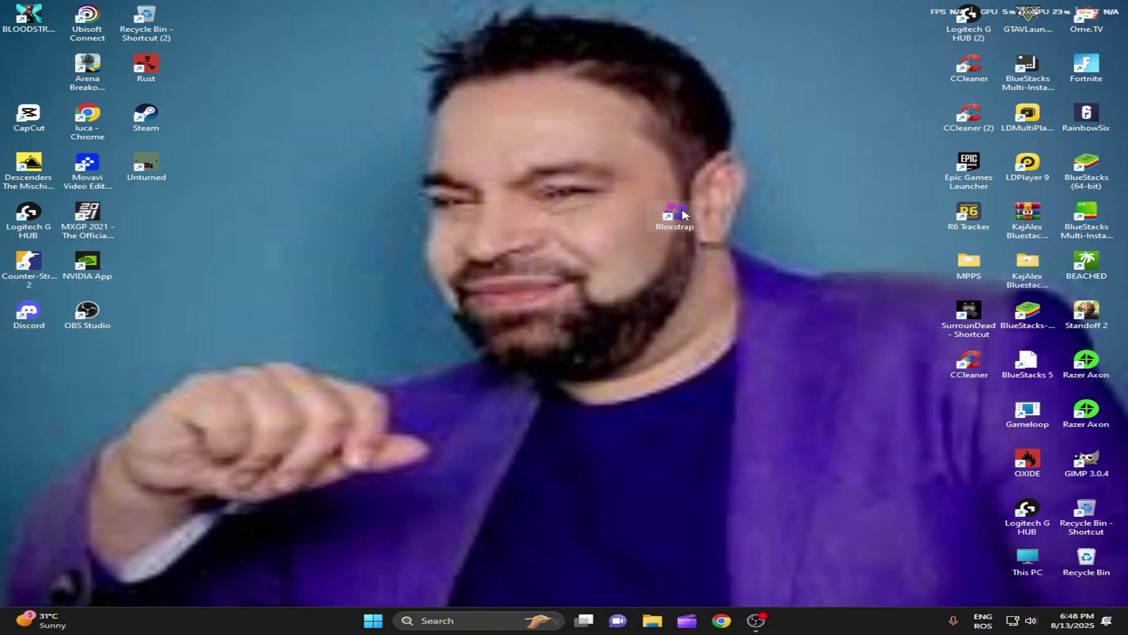
pyautogui.moveTo(420, 213); pyautogui.dragTo(398, 212)
pyautogui.moveTo(795, 261); pyautogui.dragTo(793, 200)
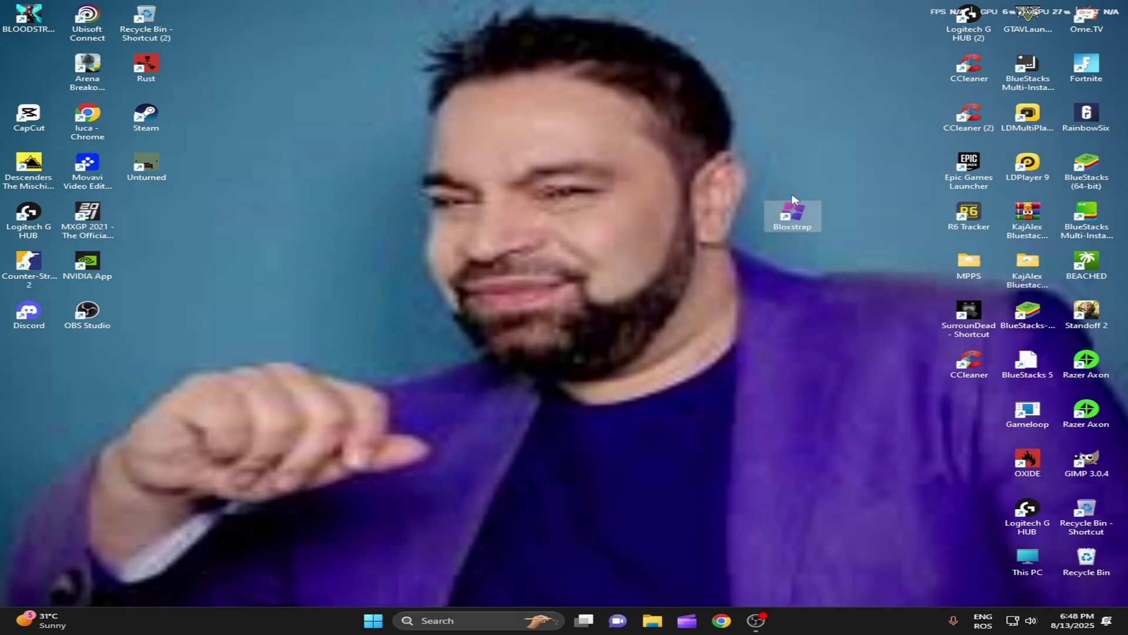
pyautogui.moveTo(395, 226); pyautogui.dragTo(420, 231)
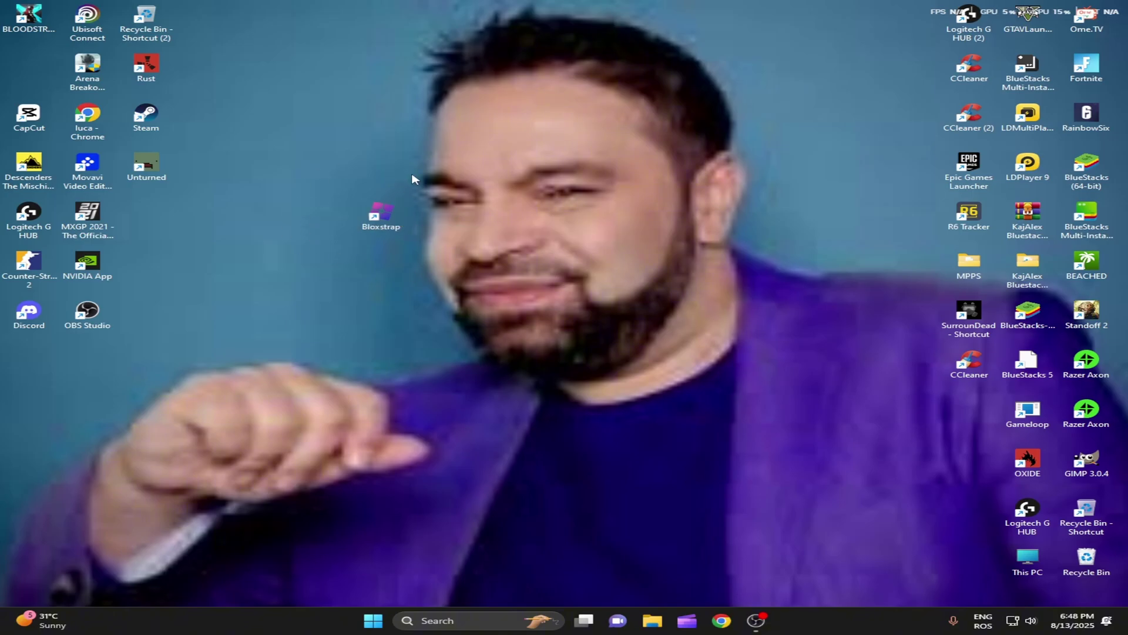
# - Switch to Chrome, search Google for BLOXSTRAP and open the bloxstraplabs/bloxstrap GitHub repository
pyautogui.click(721, 620)
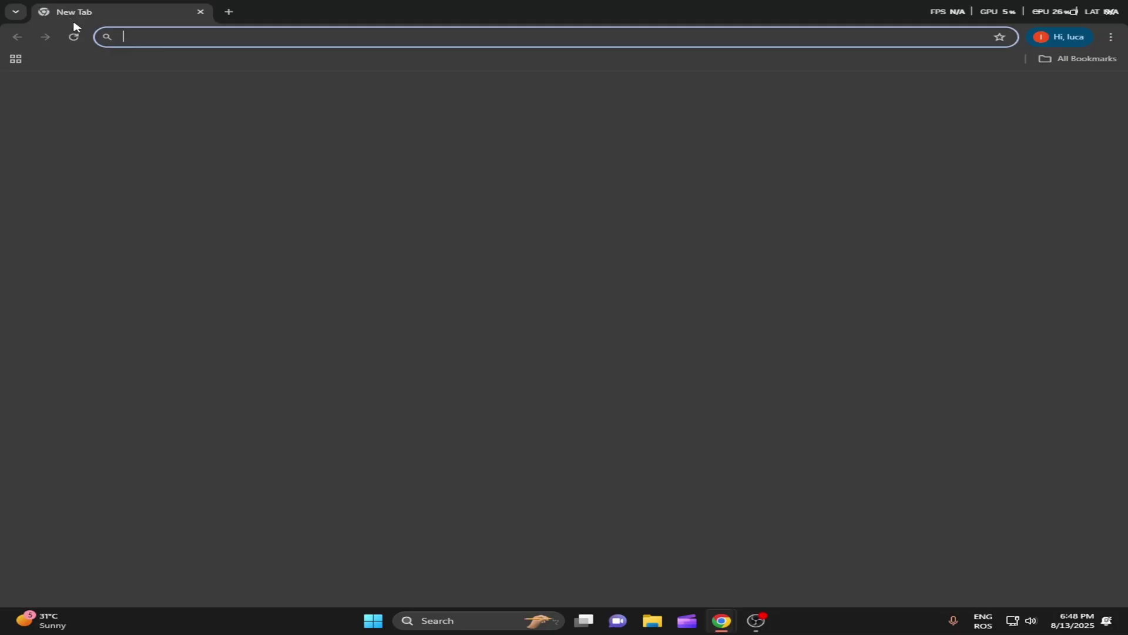
pyautogui.click(141, 37)
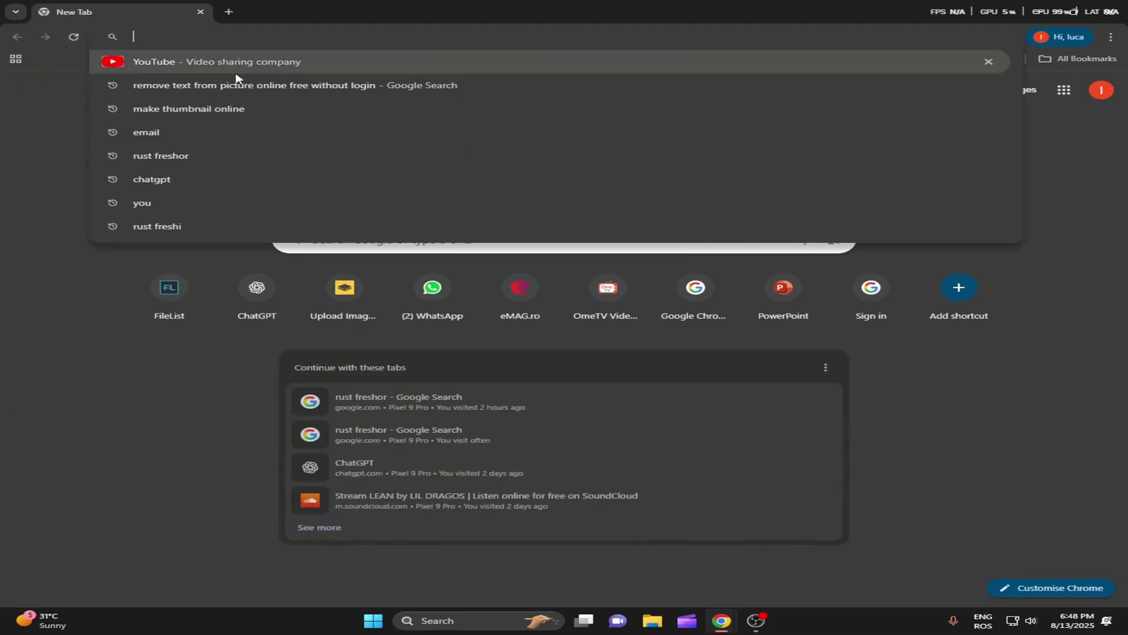
pyautogui.write('BL')
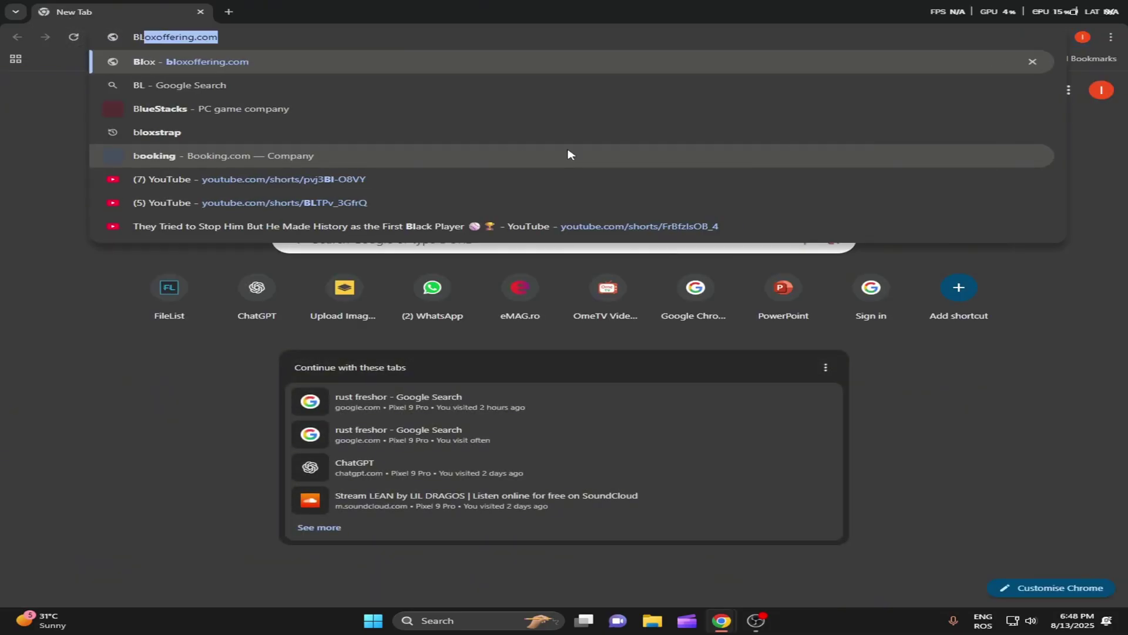
pyautogui.write('OXSTRAP')
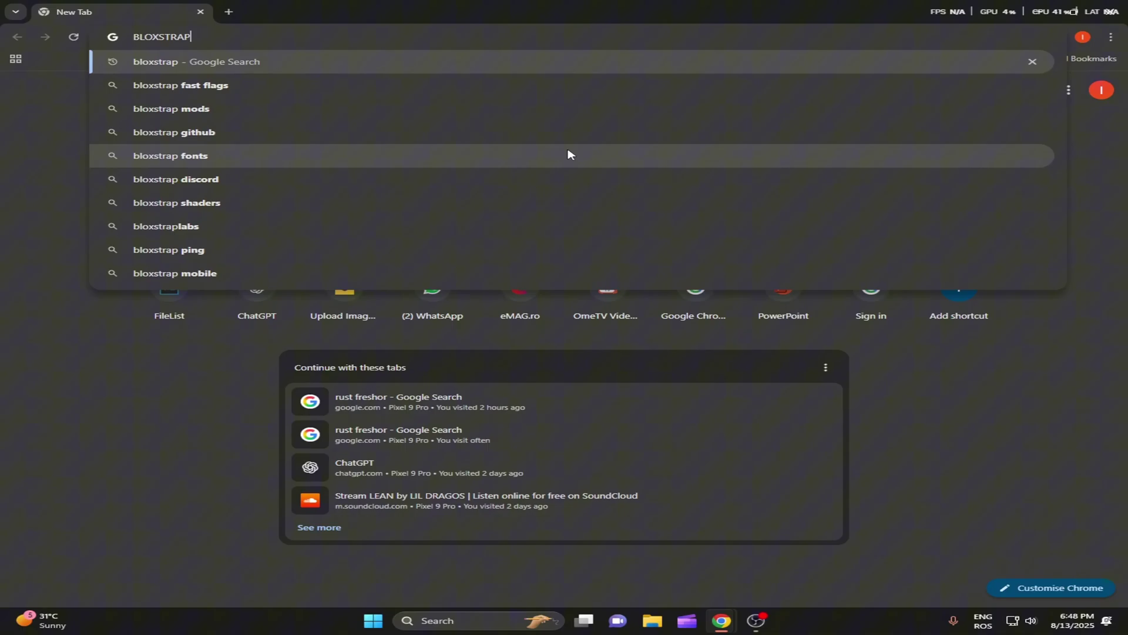
pyautogui.press('Return')
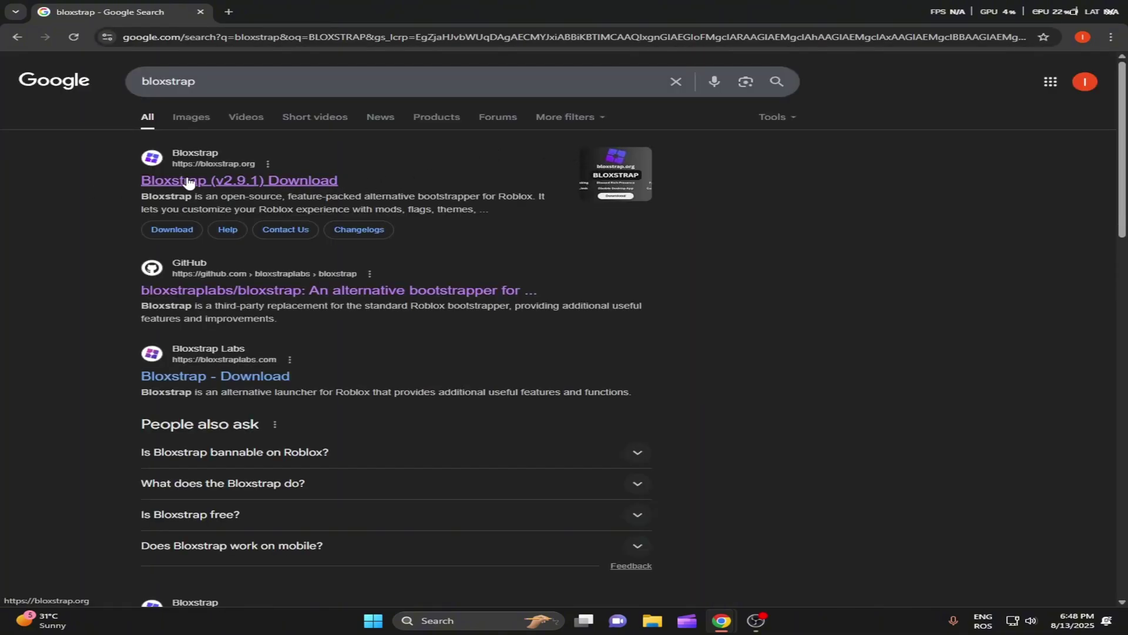
pyautogui.click(273, 292)
# - Examine the Bloxstrap README down to the latest release link, and look at the repository's web address
pyautogui.scroll(-9, 428, 231)
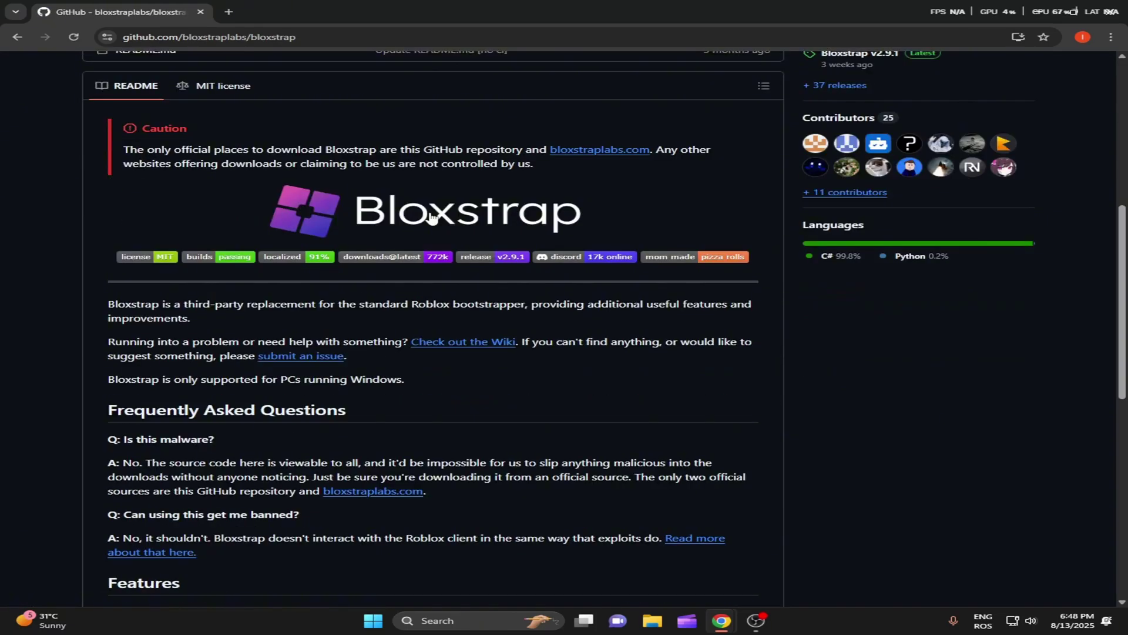
pyautogui.scroll(-3, 383, 345)
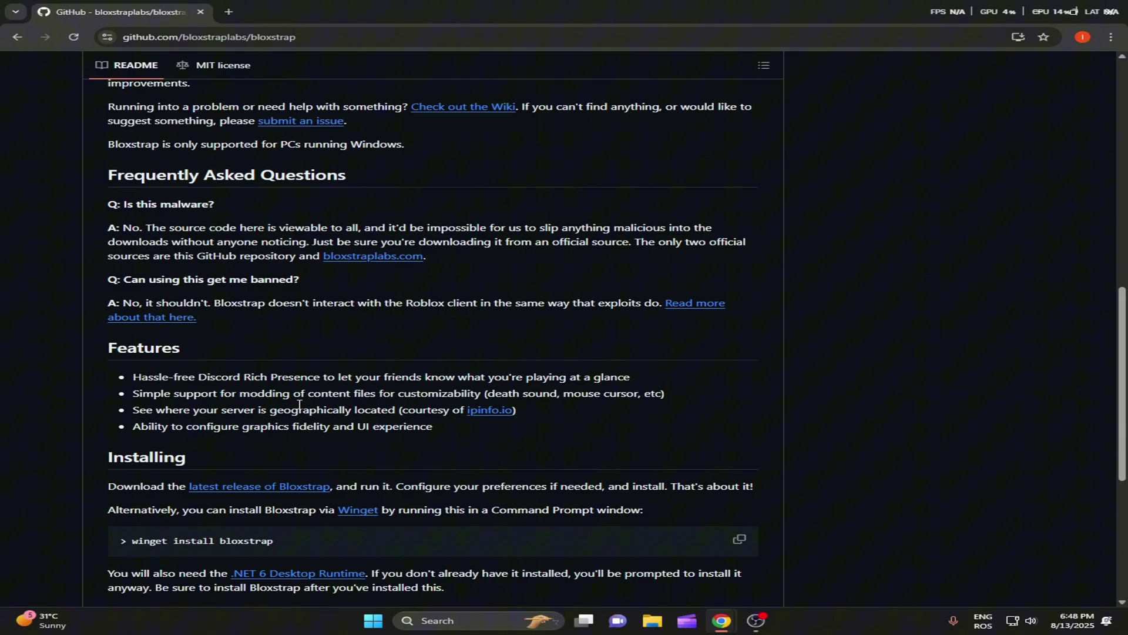
pyautogui.scroll(-1, 299, 410)
pyautogui.scroll(-2, 288, 416)
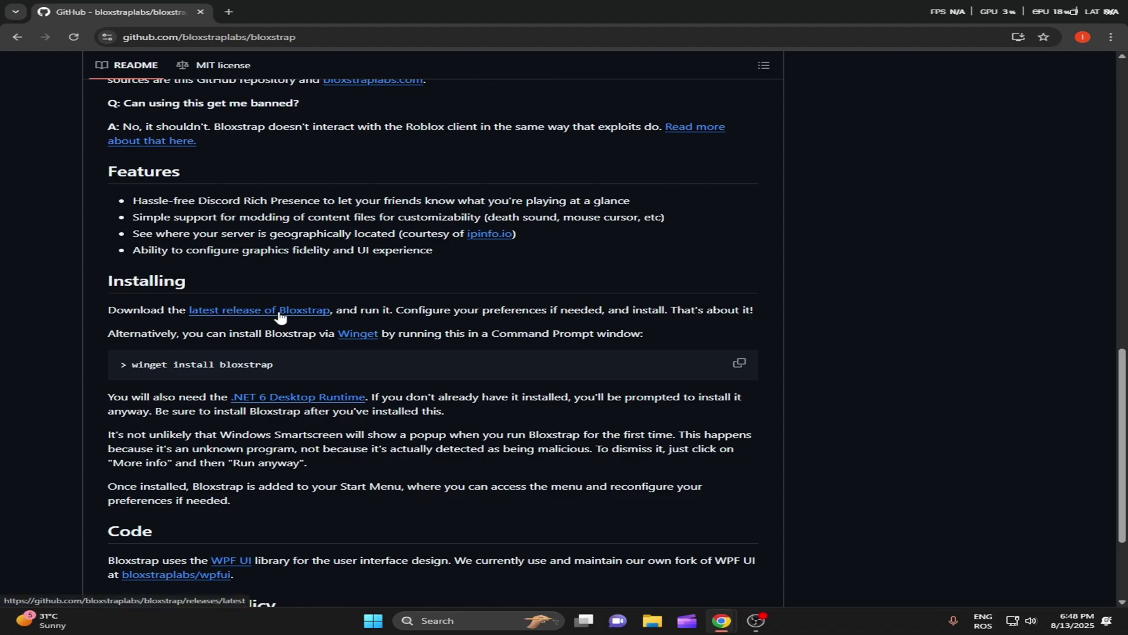
pyautogui.scroll(14, 289, 309)
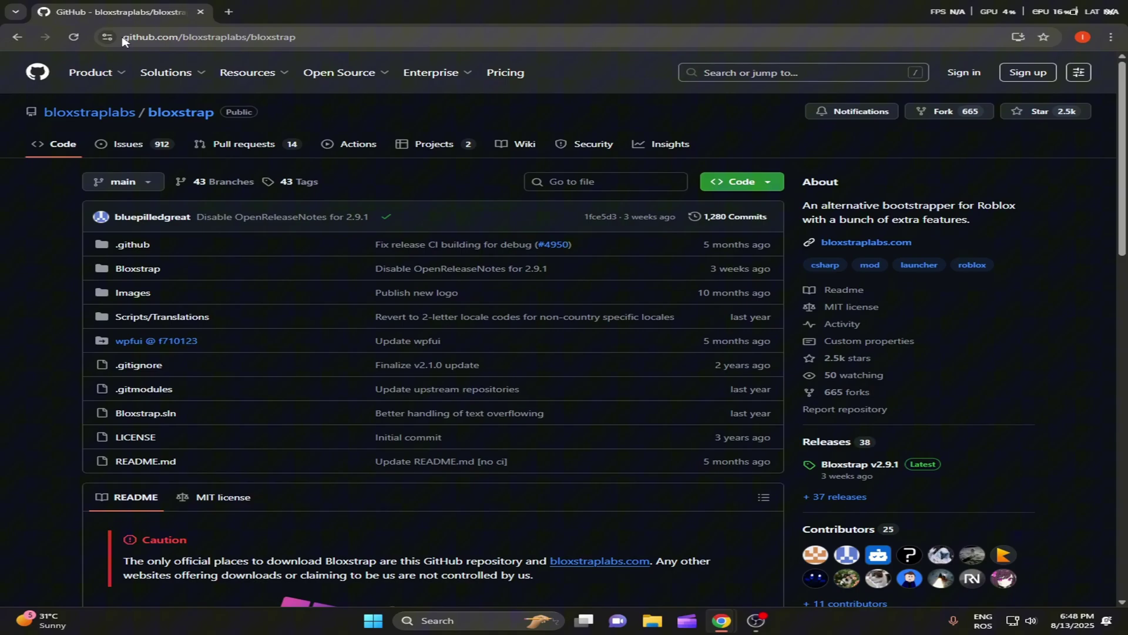
pyautogui.click(373, 38)
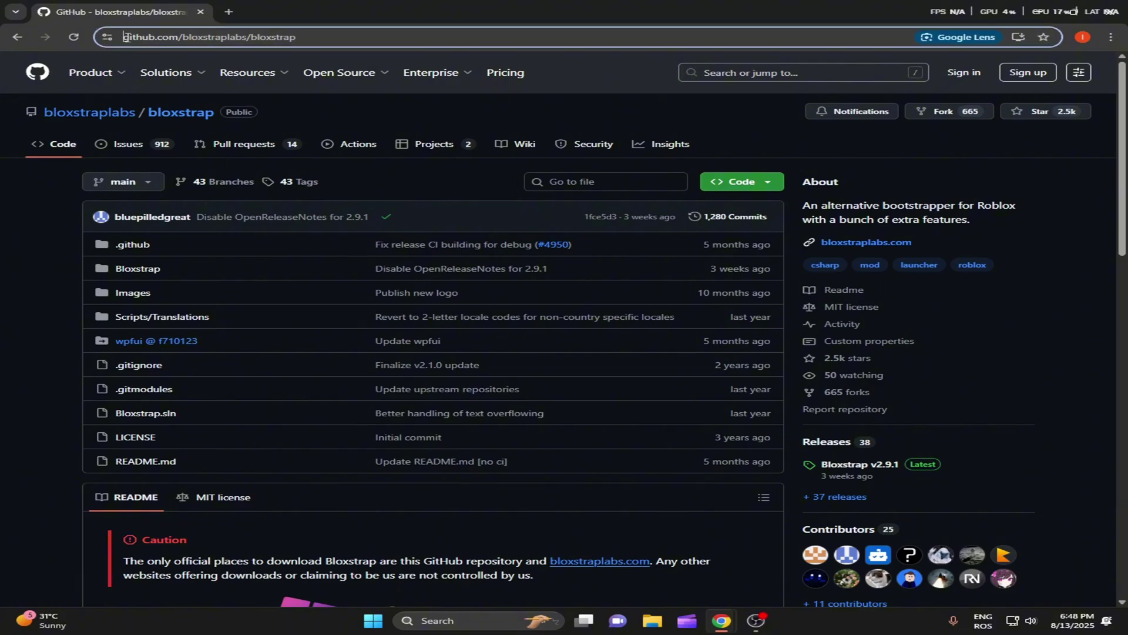
pyautogui.click(365, 36)
# - Highlight the download sentence in the README's Installing section, clear the highlight and close the browser window
pyautogui.scroll(-13, 240, 326)
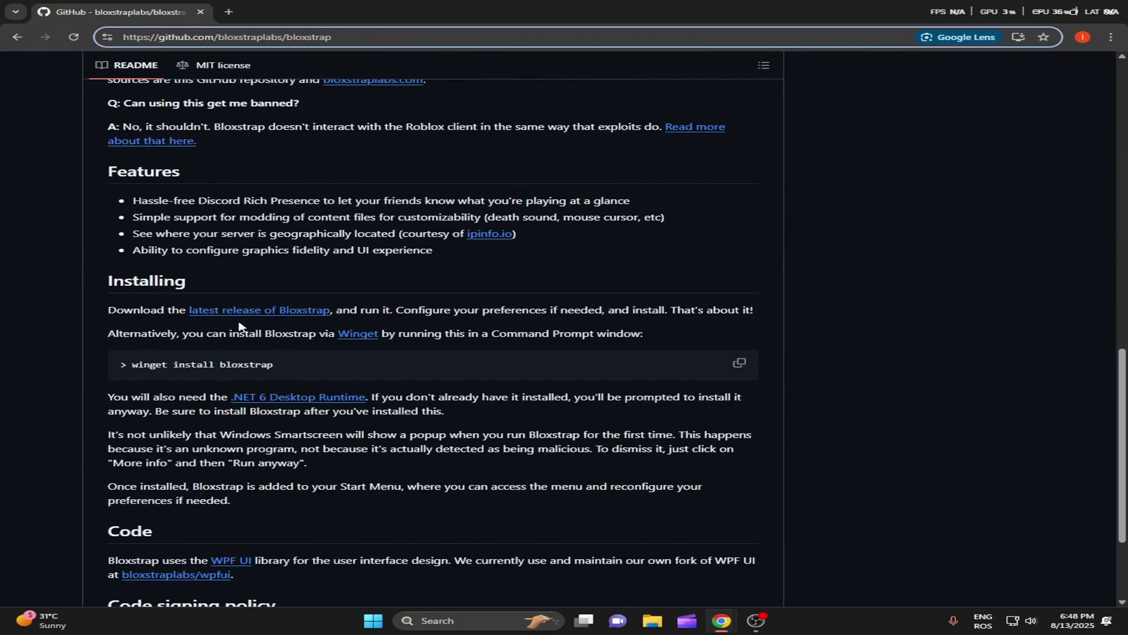
pyautogui.moveTo(109, 309); pyautogui.dragTo(712, 276)
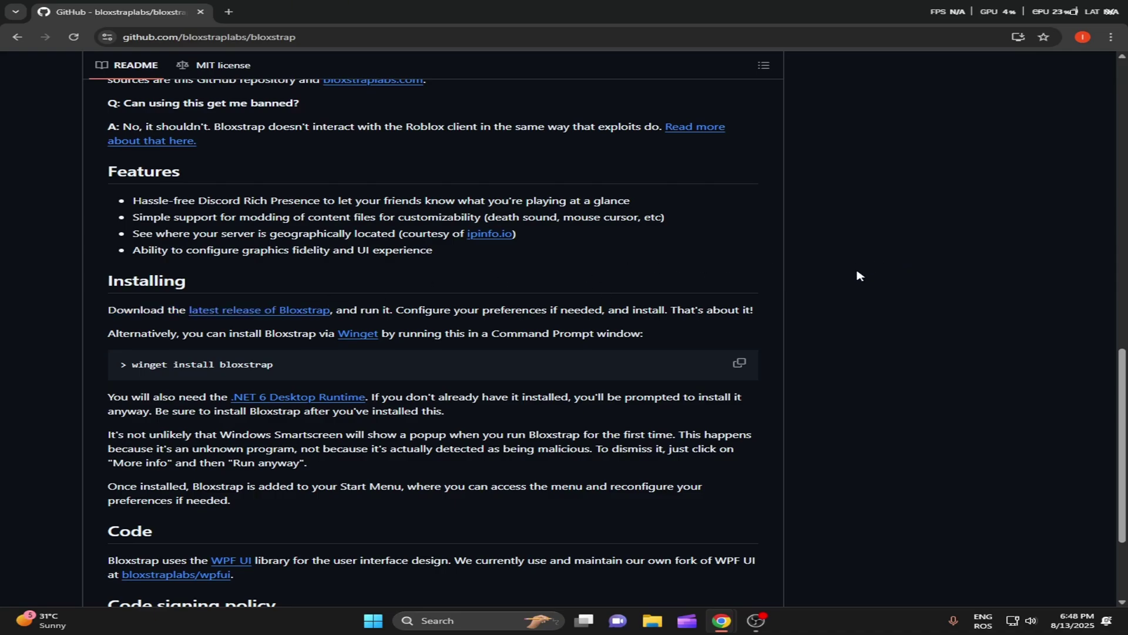
pyautogui.moveTo(677, 310); pyautogui.dragTo(97, 314)
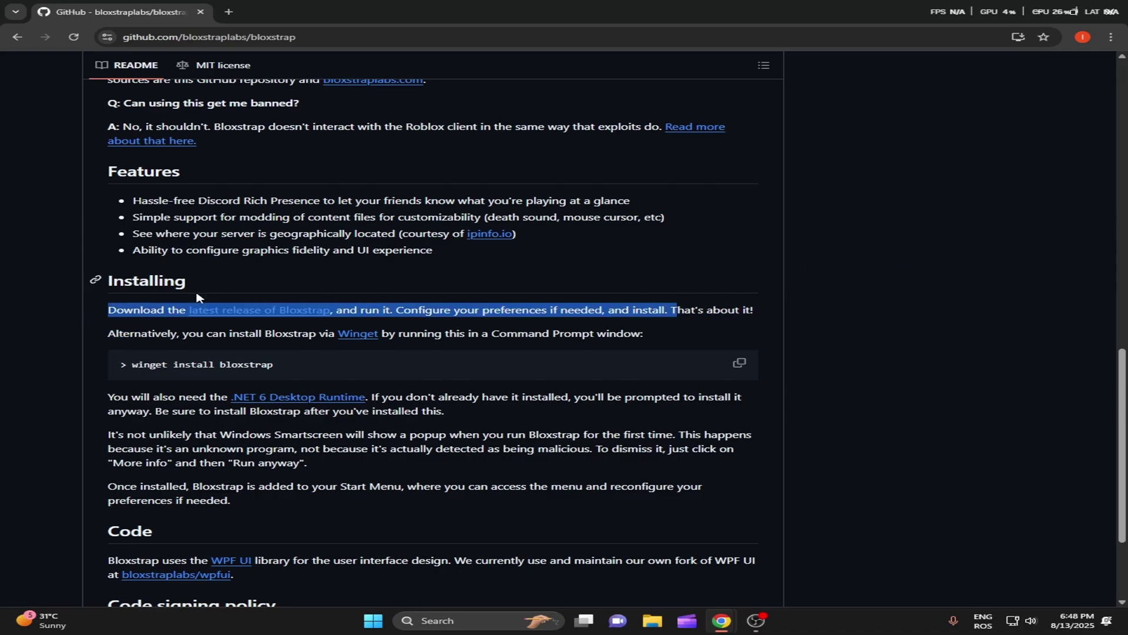
pyautogui.click(429, 301)
pyautogui.scroll(4, 429, 301)
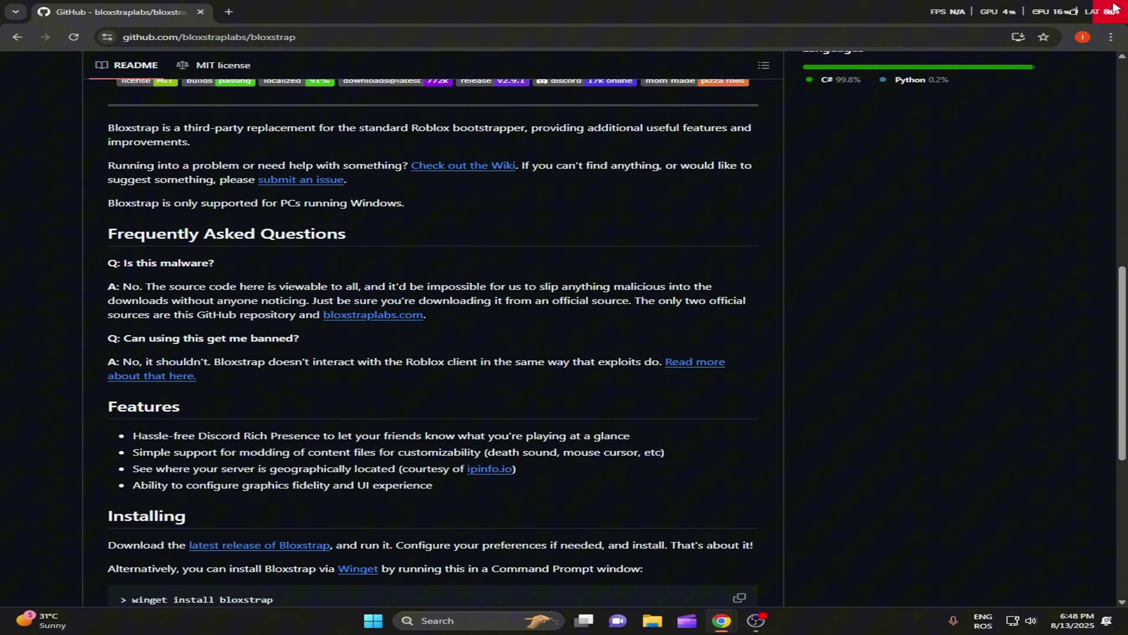
pyautogui.click(1108, 11)
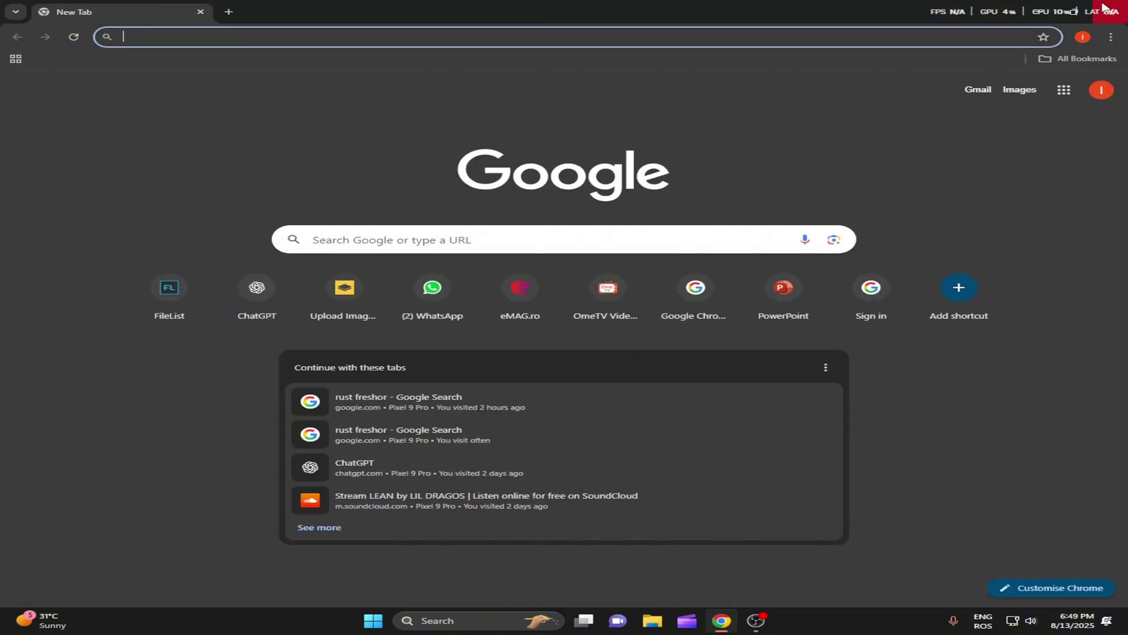
# - Close the browser window, open Bloxstrap's configuration from its desktop shortcut and show the Engine Settings page
pyautogui.click(1110, 10)
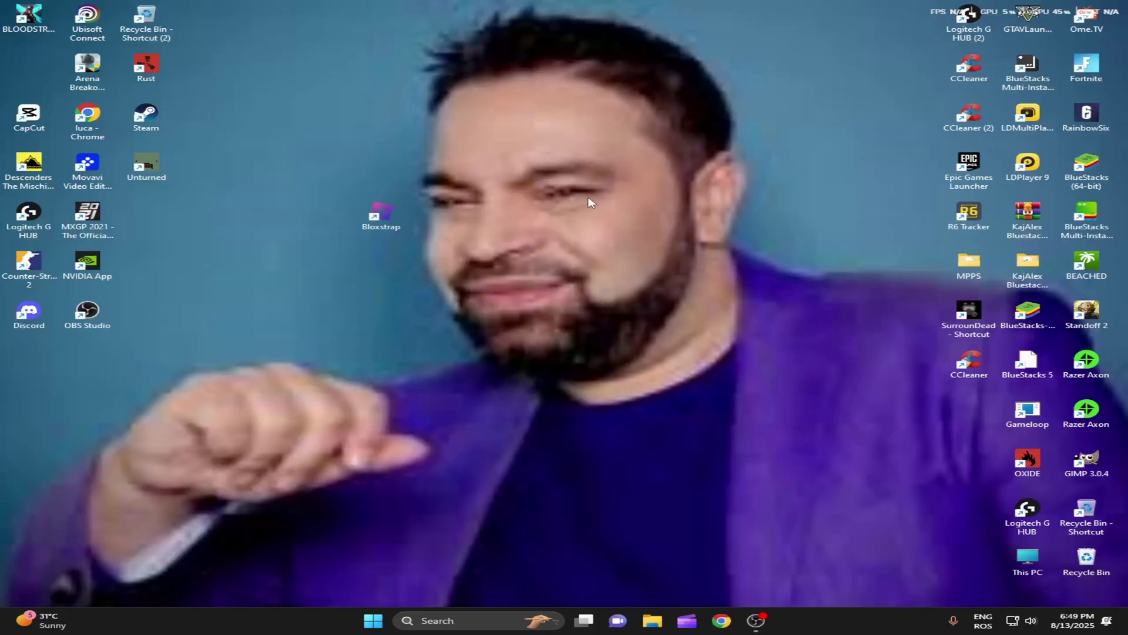
pyautogui.doubleClick(394, 215)
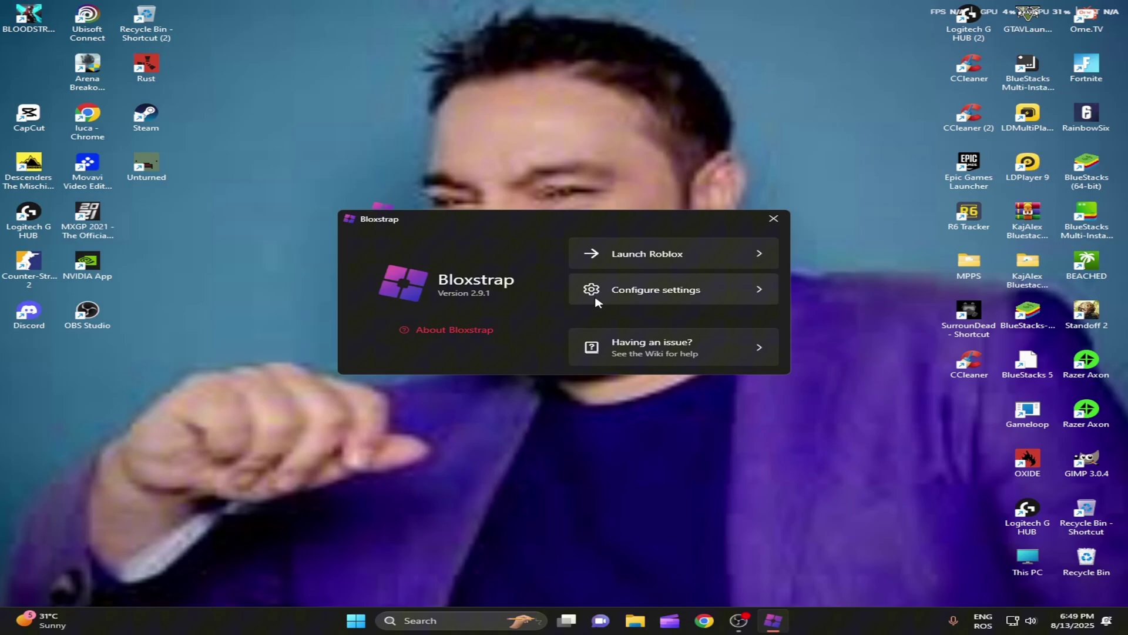
pyautogui.click(724, 300)
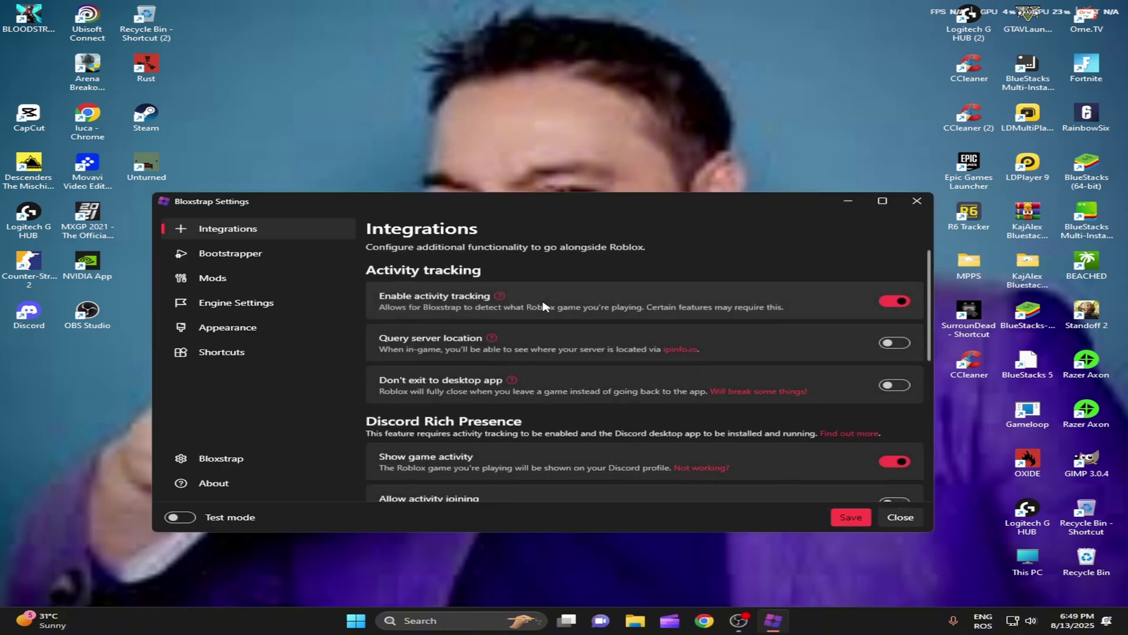
pyautogui.click(229, 306)
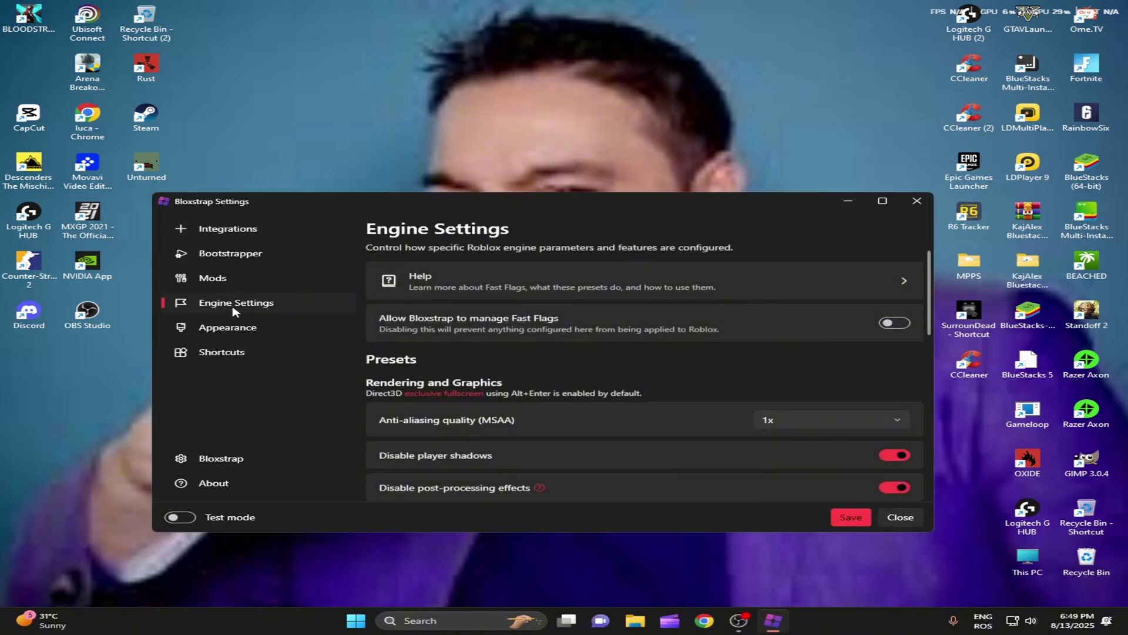
# - Examine the Engine Settings presets from Rendering and Graphics through User Interface and Layout down to the Fast Flag Editor entry
pyautogui.scroll(-1, 436, 339)
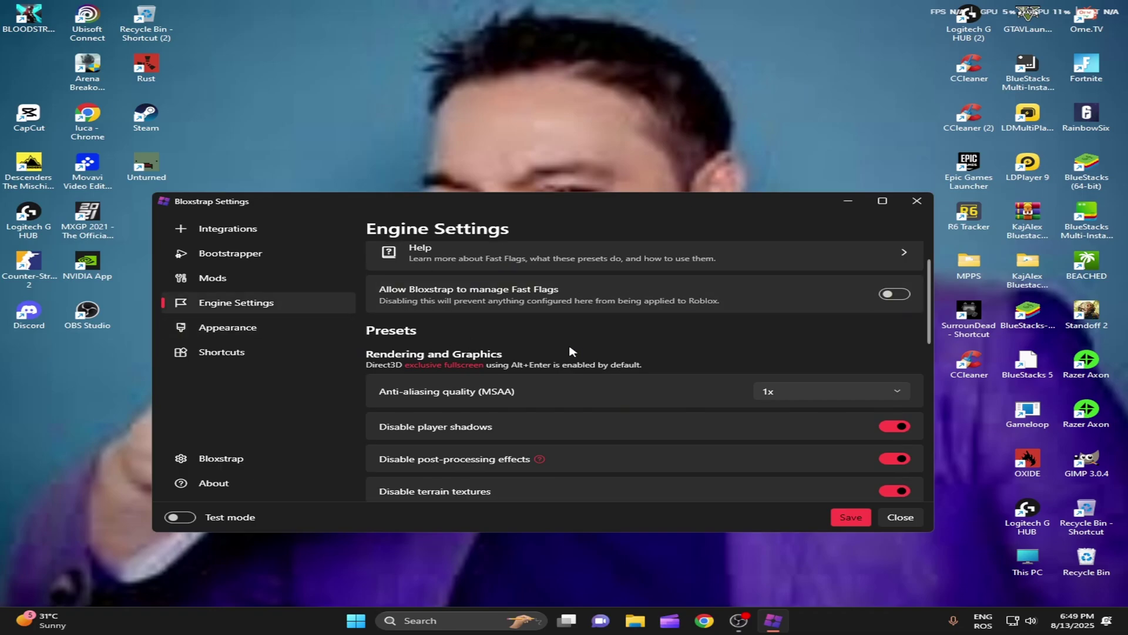
pyautogui.scroll(-2, 808, 399)
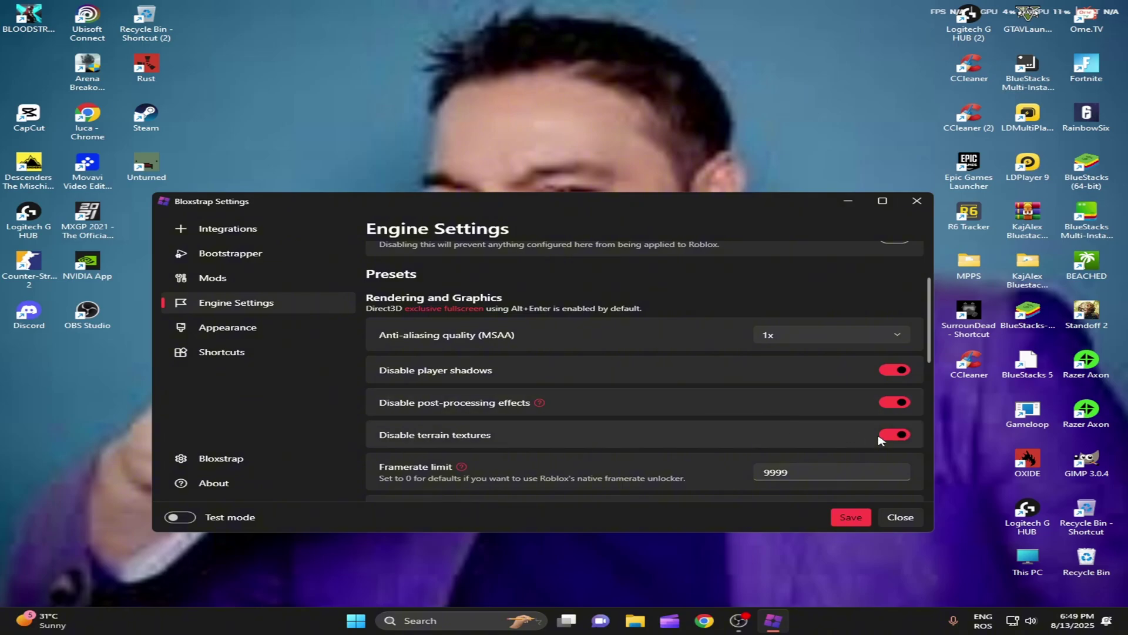
pyautogui.scroll(-2, 787, 429)
pyautogui.scroll(-1, 588, 410)
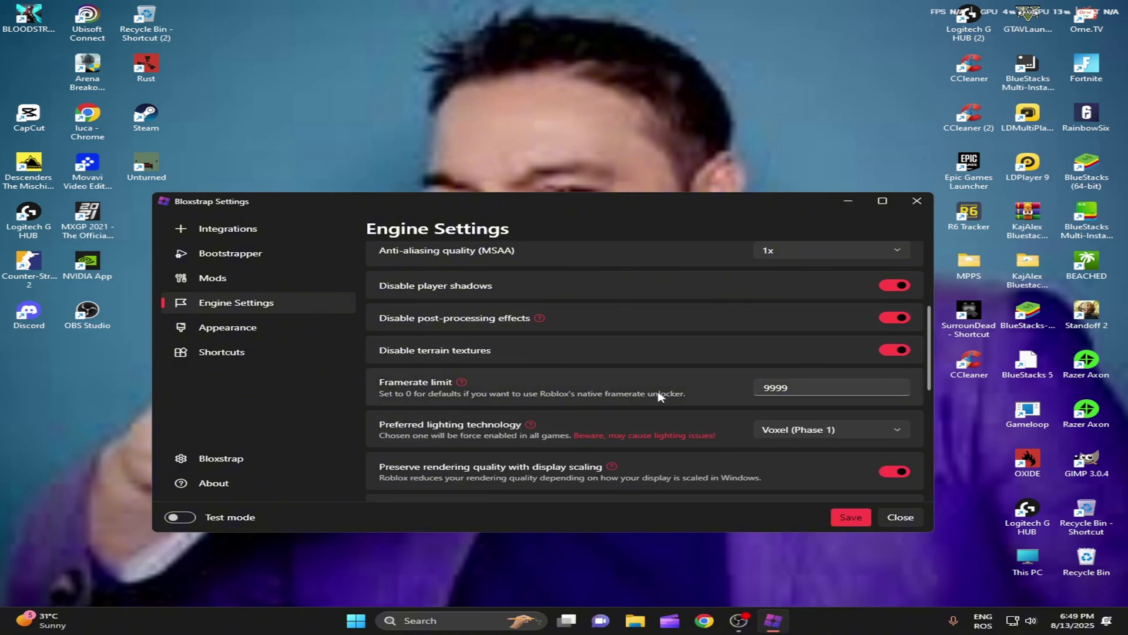
pyautogui.scroll(-1, 642, 396)
pyautogui.scroll(-5, 693, 389)
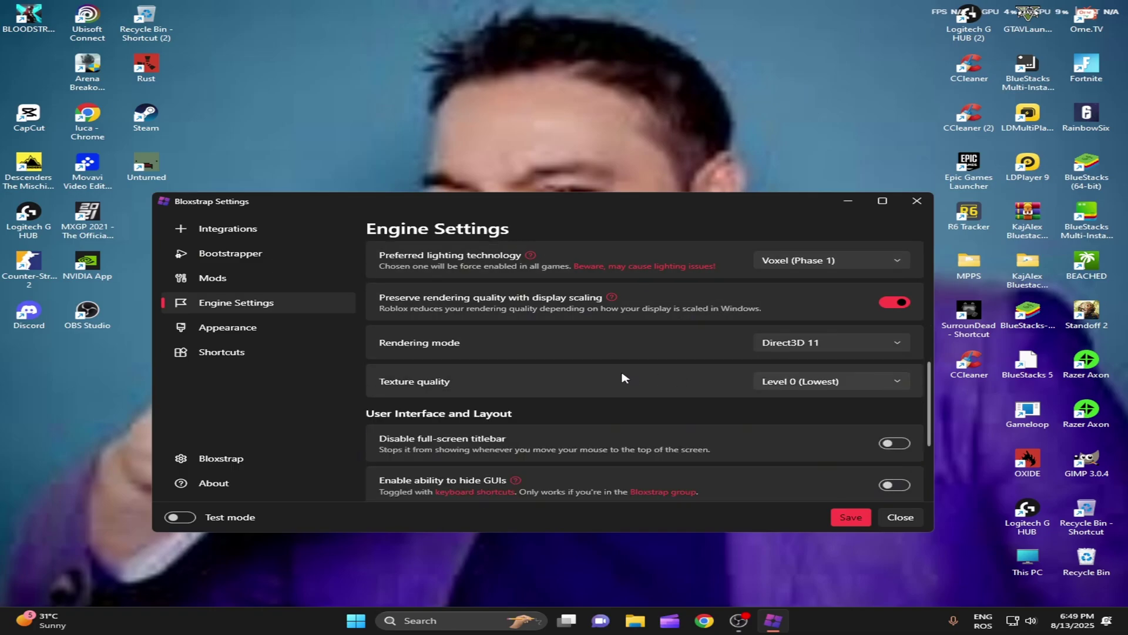
pyautogui.scroll(-2, 460, 386)
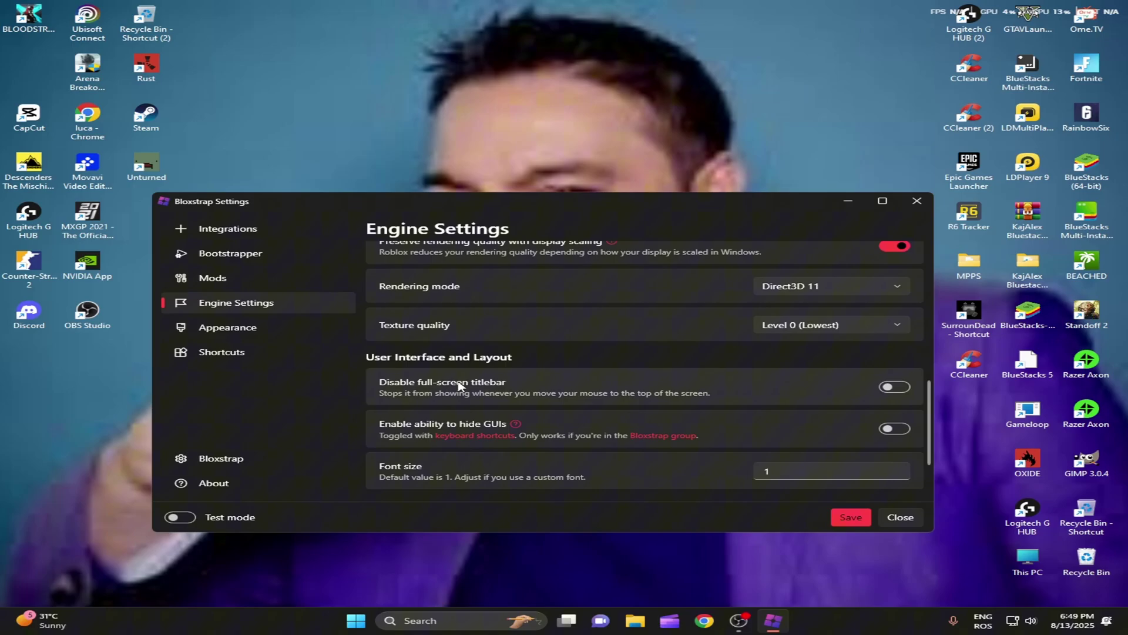
pyautogui.scroll(-1, 658, 396)
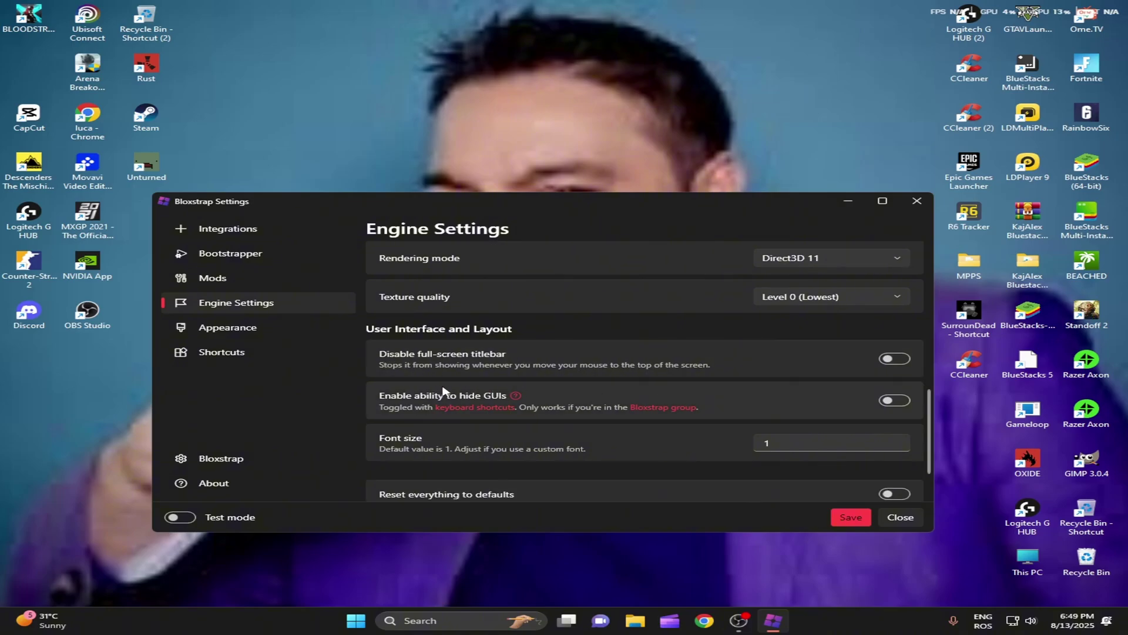
pyautogui.scroll(-2, 445, 391)
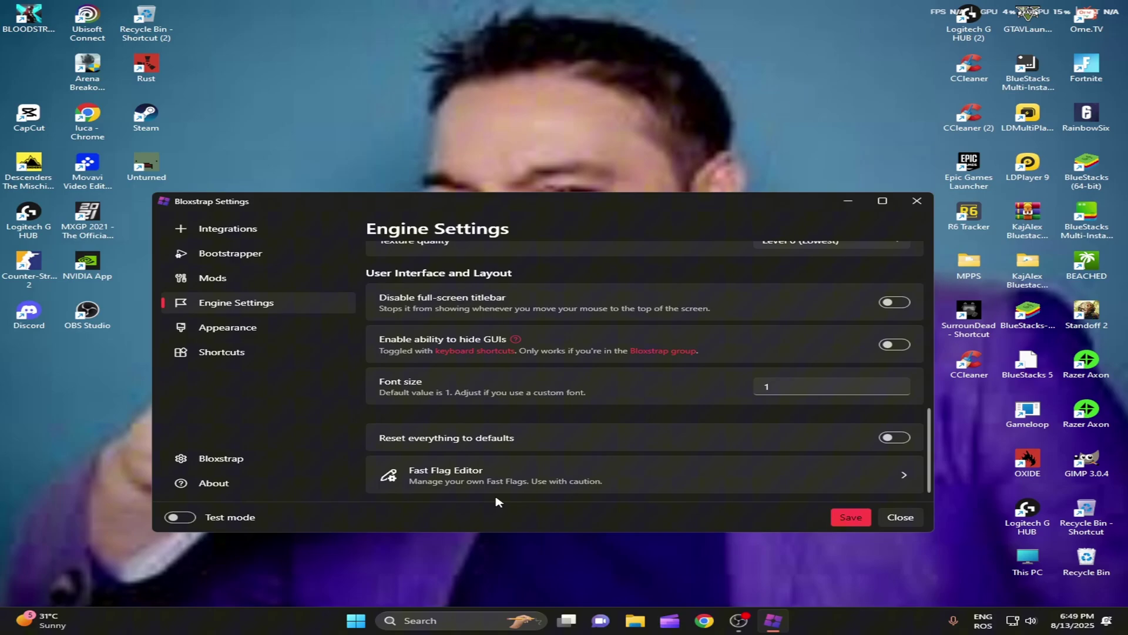
# - Open the Fast Flag Editor and look through its list of flags and values
pyautogui.click(423, 476)
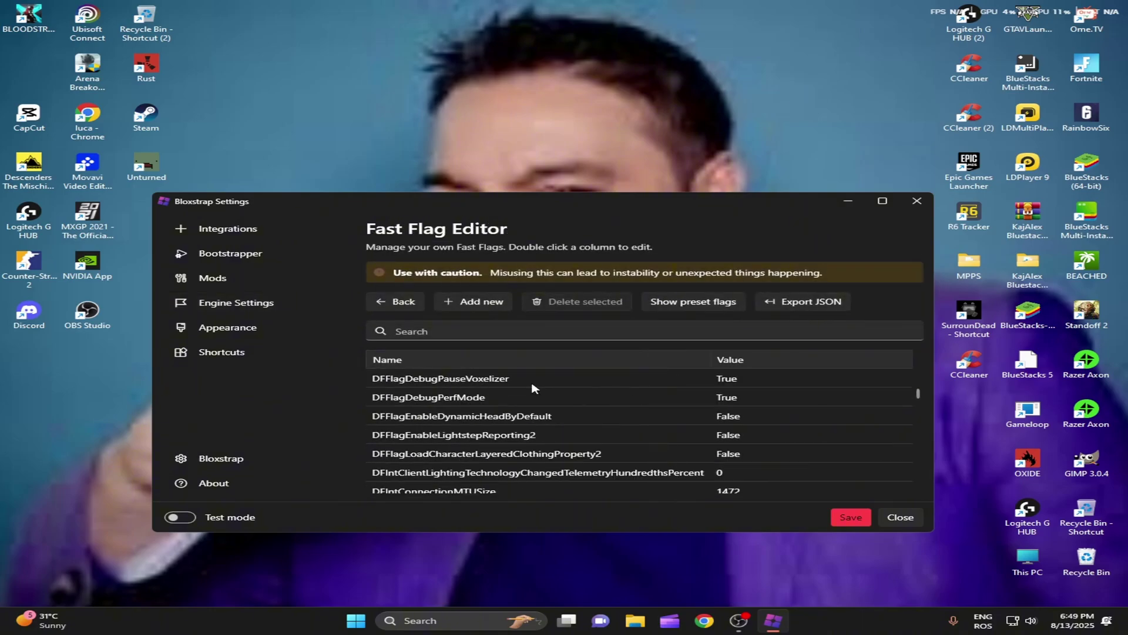
pyautogui.scroll(-16, 531, 388)
pyautogui.scroll(15, 639, 402)
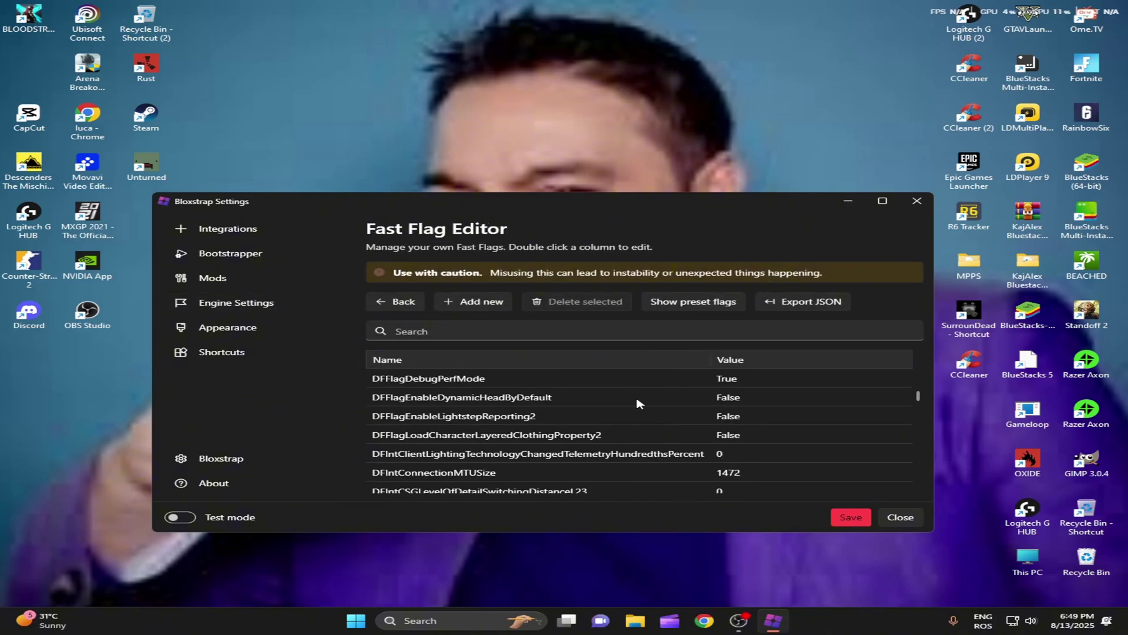
pyautogui.scroll(3, 639, 404)
# - View the Import JSON option for adding new Fast Flags and cancel the dialog without importing anything
pyautogui.click(474, 302)
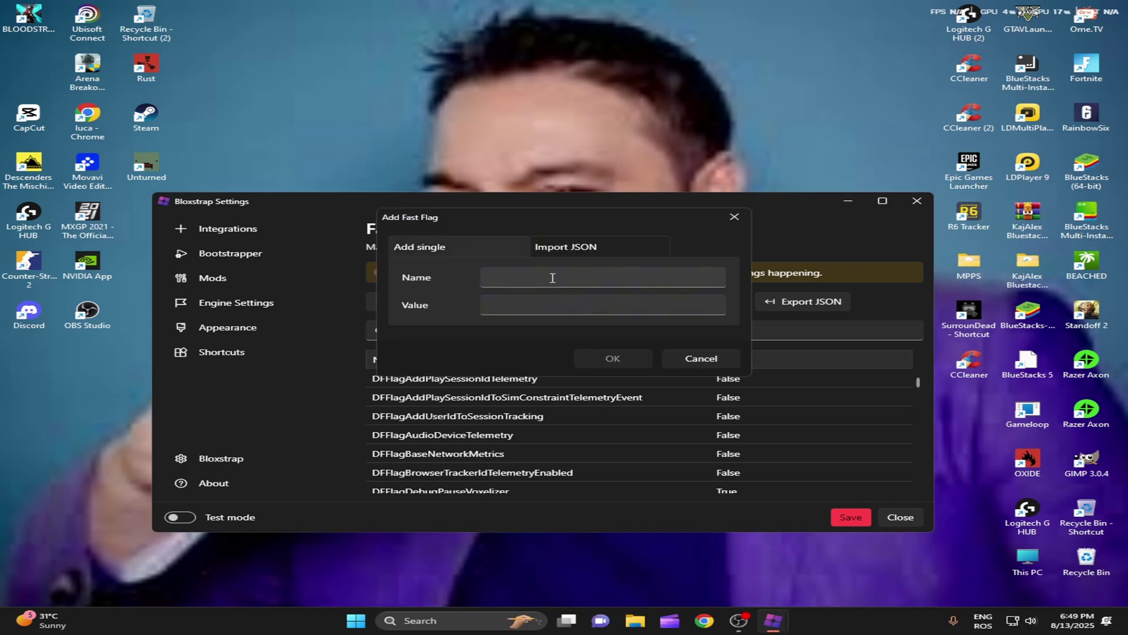
pyautogui.click(573, 247)
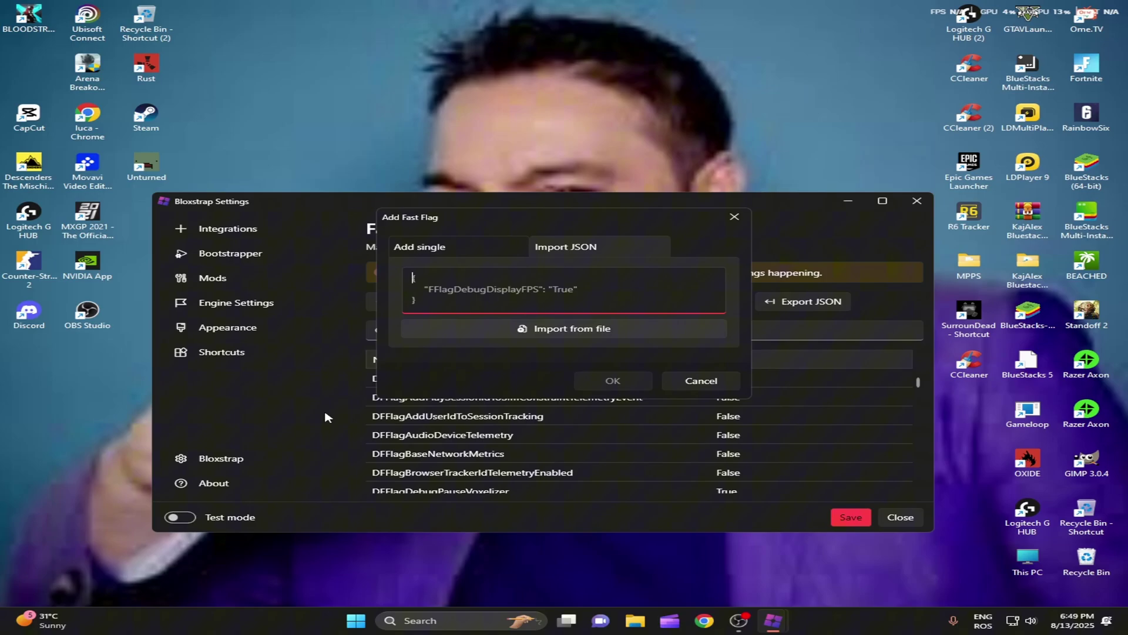
pyautogui.click(728, 385)
# - Skim the Fast Flag list to its end and back, and close the Bloxstrap Settings window
pyautogui.scroll(-20, 559, 421)
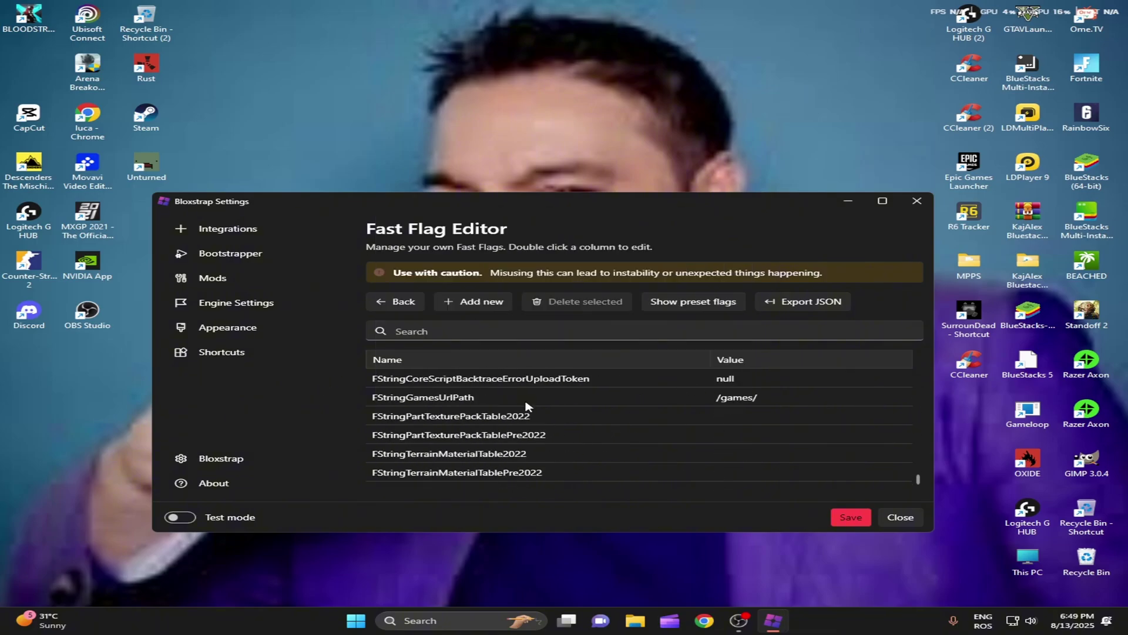
pyautogui.scroll(15, 527, 403)
pyautogui.scroll(5, 576, 424)
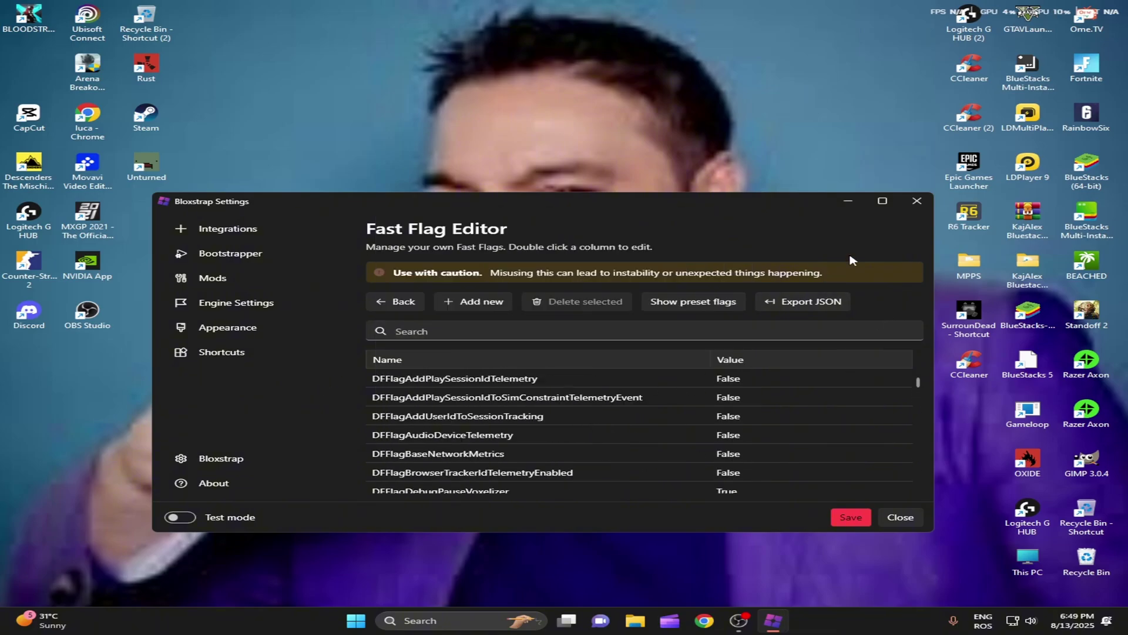
pyautogui.click(922, 206)
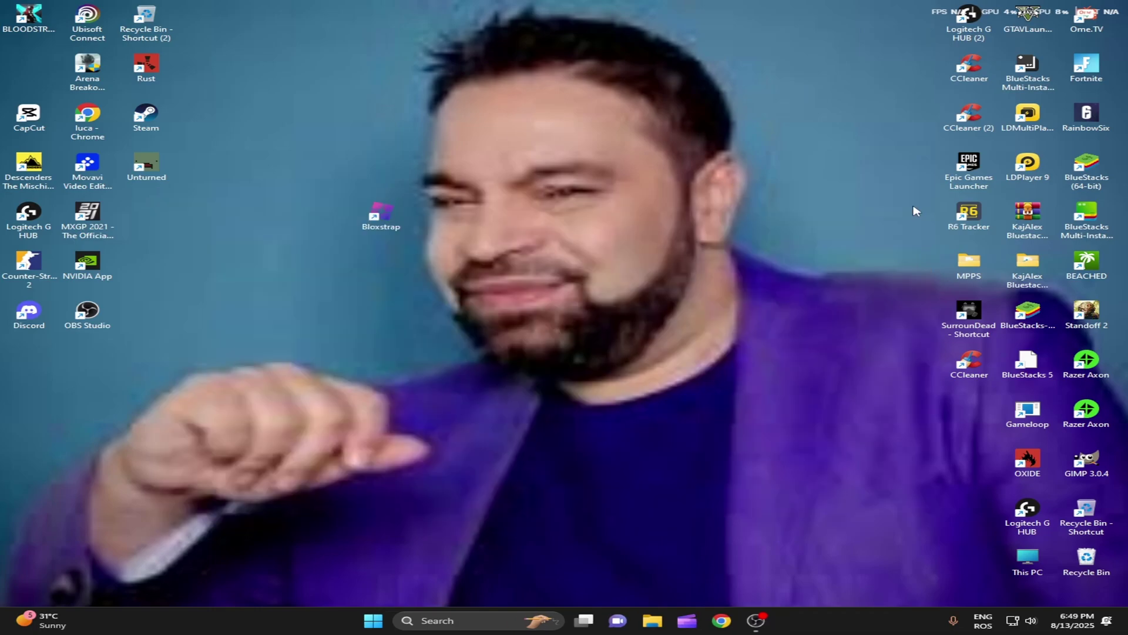
pyautogui.doubleClick(404, 226)
pyautogui.click(675, 301)
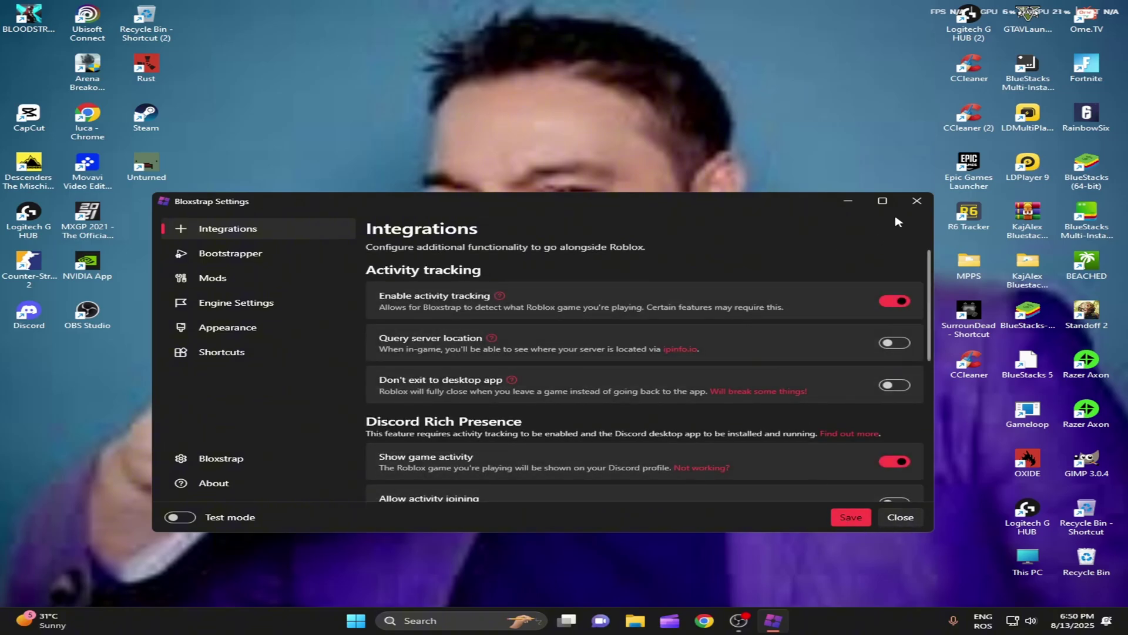
pyautogui.click(914, 203)
# - Launch Roblox from Bloxstrap to view its home page, and return to a clear desktop by closing Roblox and minimizing OBS
pyautogui.doubleClick(390, 212)
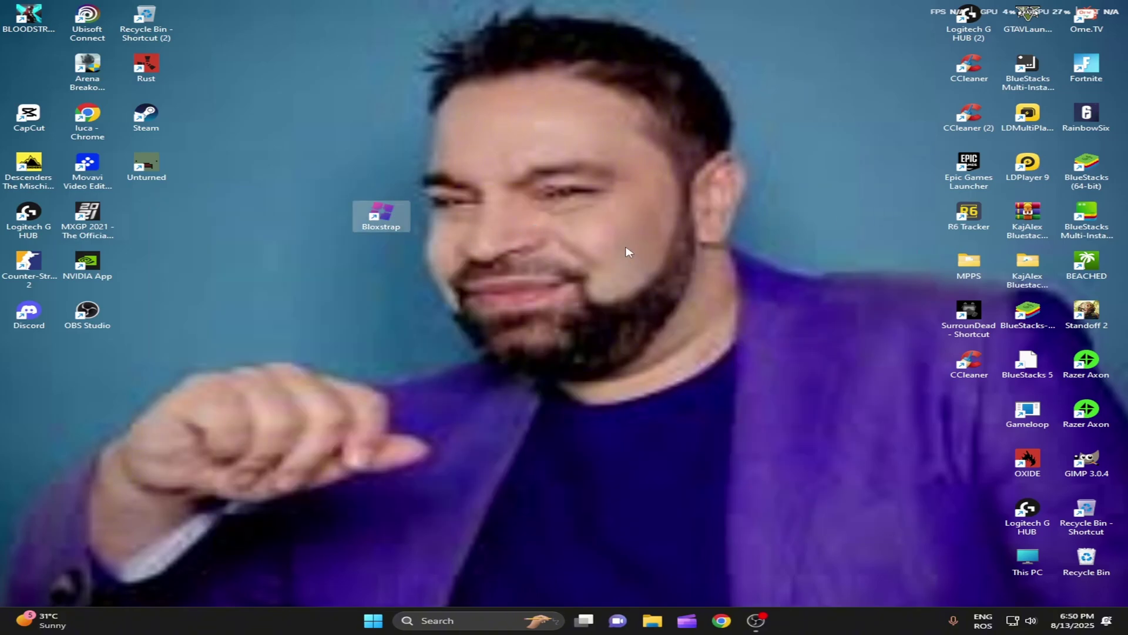
pyautogui.click(663, 254)
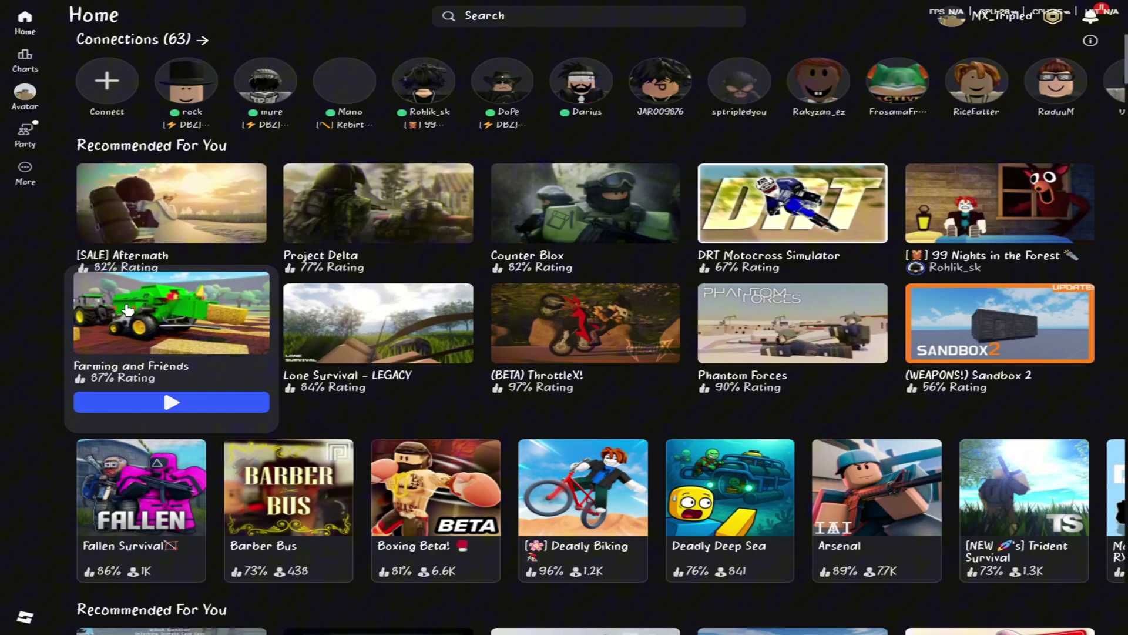
pyautogui.hotkey('alt', 'Tab')
pyautogui.hotkey('alt', 'Tab')
pyautogui.hotkey('alt', 'F4')
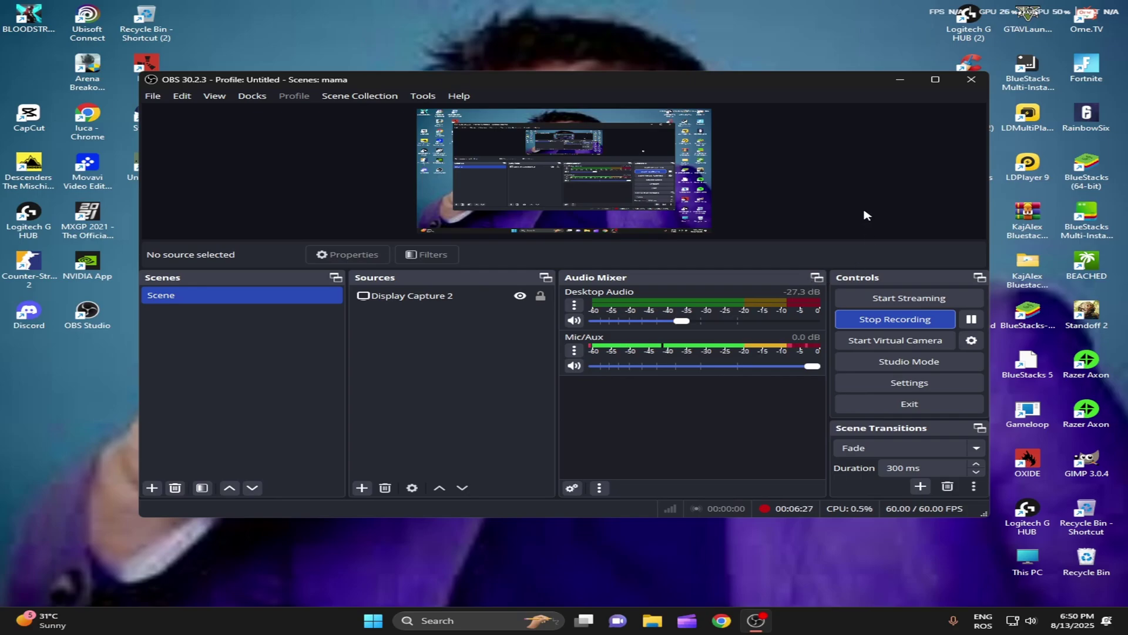
pyautogui.click(900, 80)
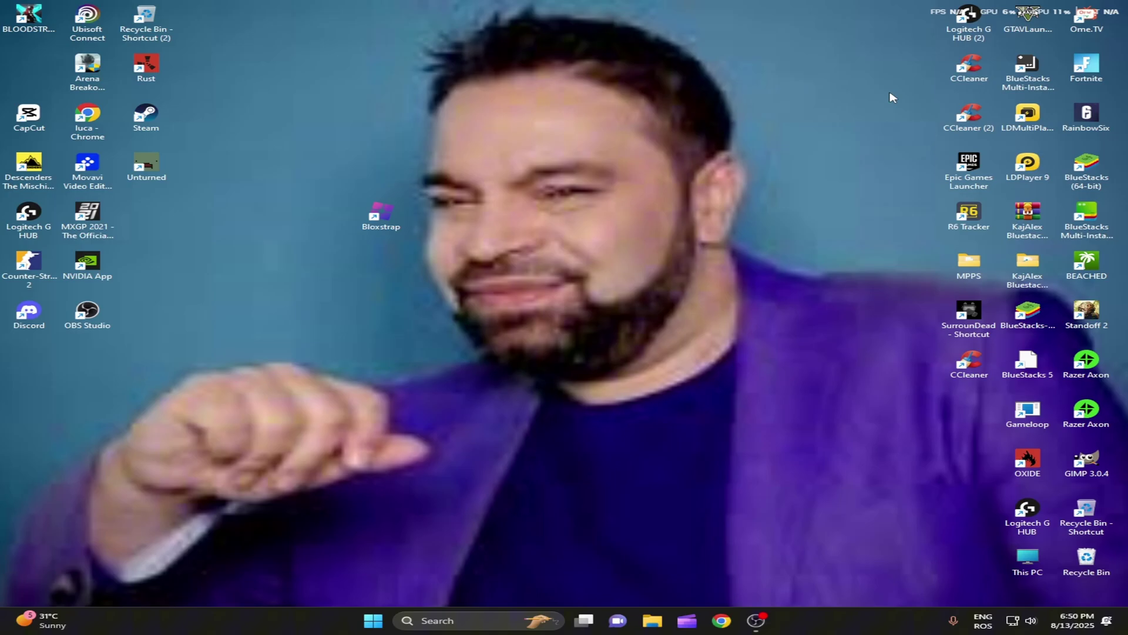
# - Switch to File Explorer and maximize the Downloads folder window
pyautogui.click(653, 620)
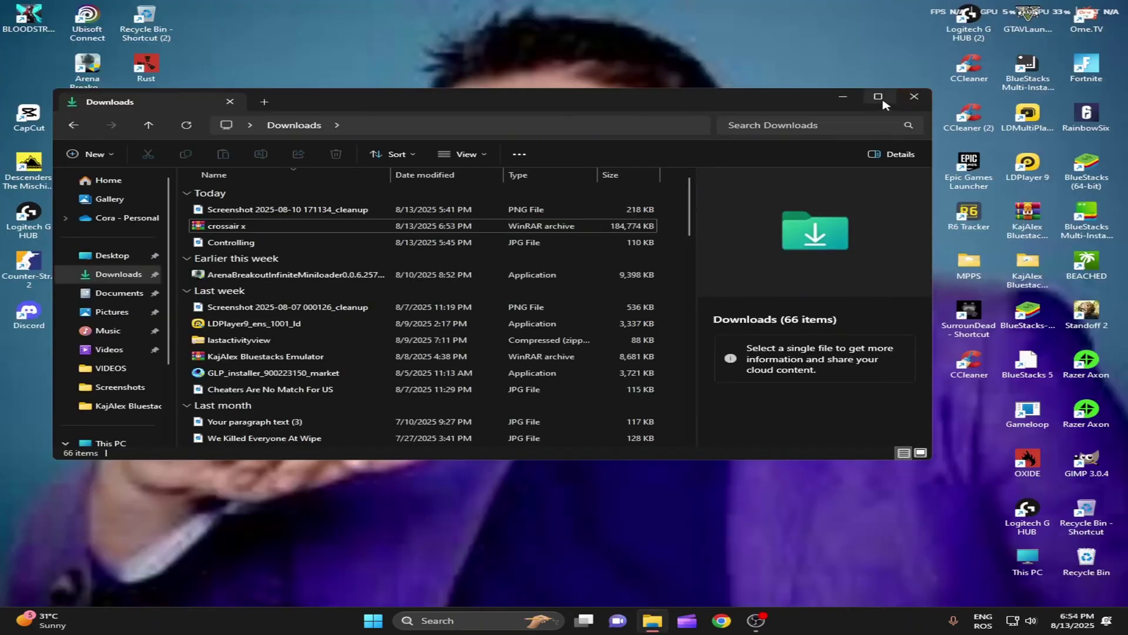
pyautogui.moveTo(883, 97)
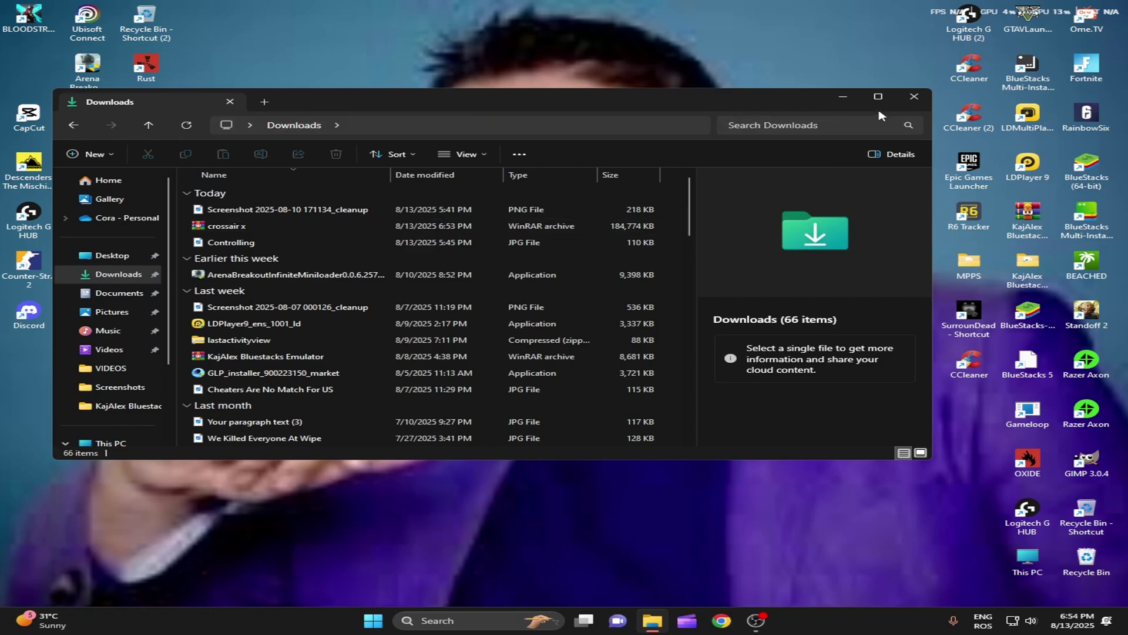
pyautogui.click(878, 97)
# - View the Extract all dialog for the crossair x archive and dismiss it without extracting
pyautogui.click(174, 136)
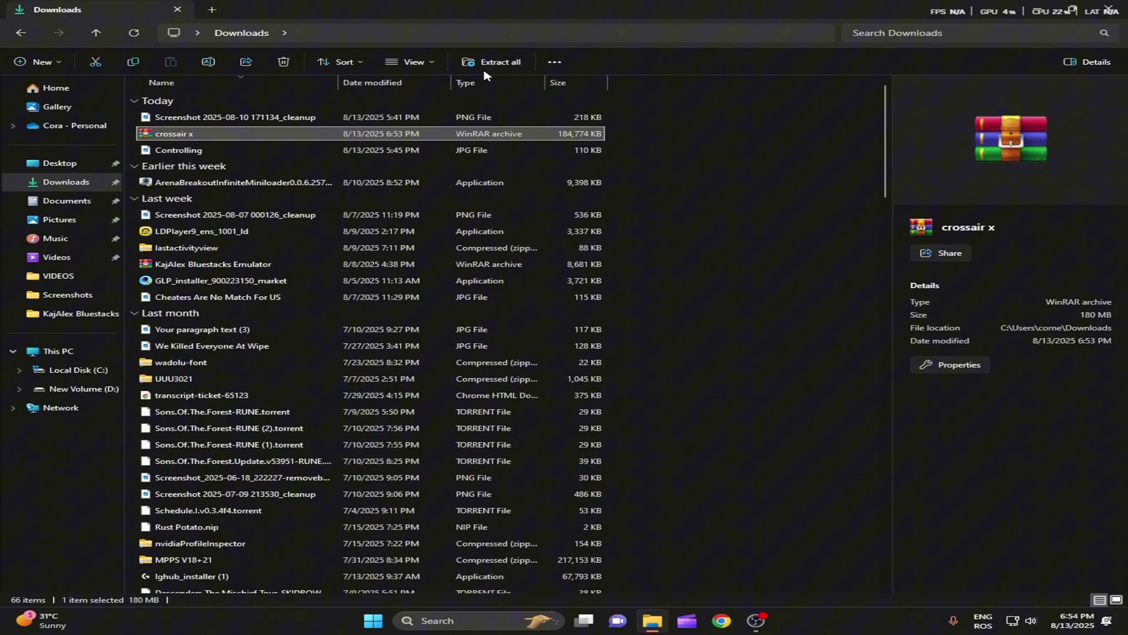
pyautogui.press('F2')
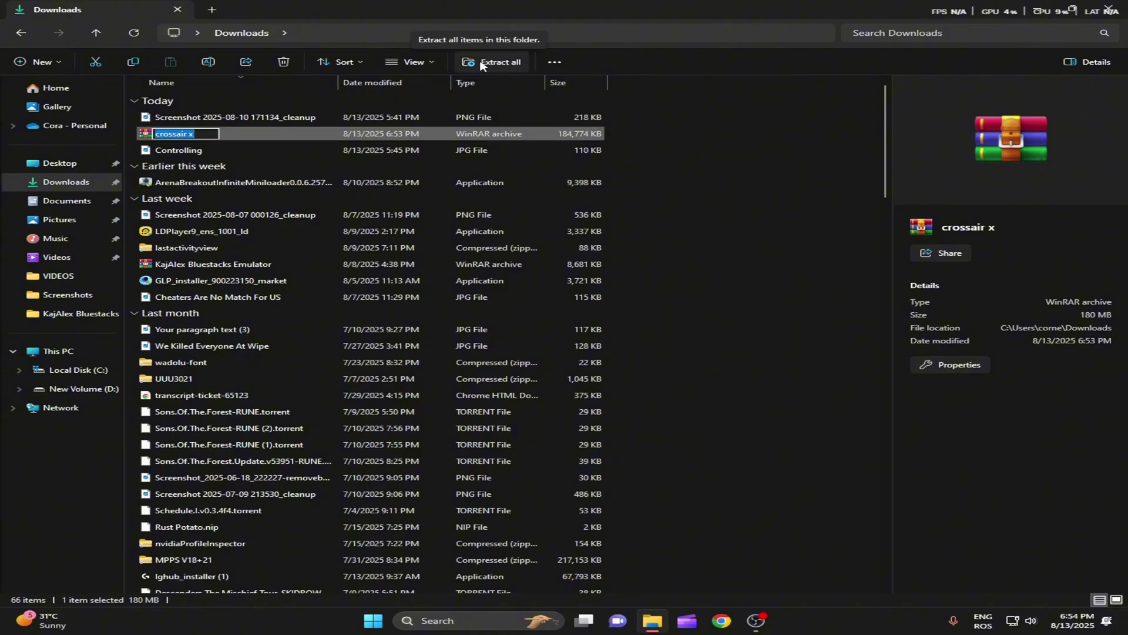
pyautogui.click(480, 62)
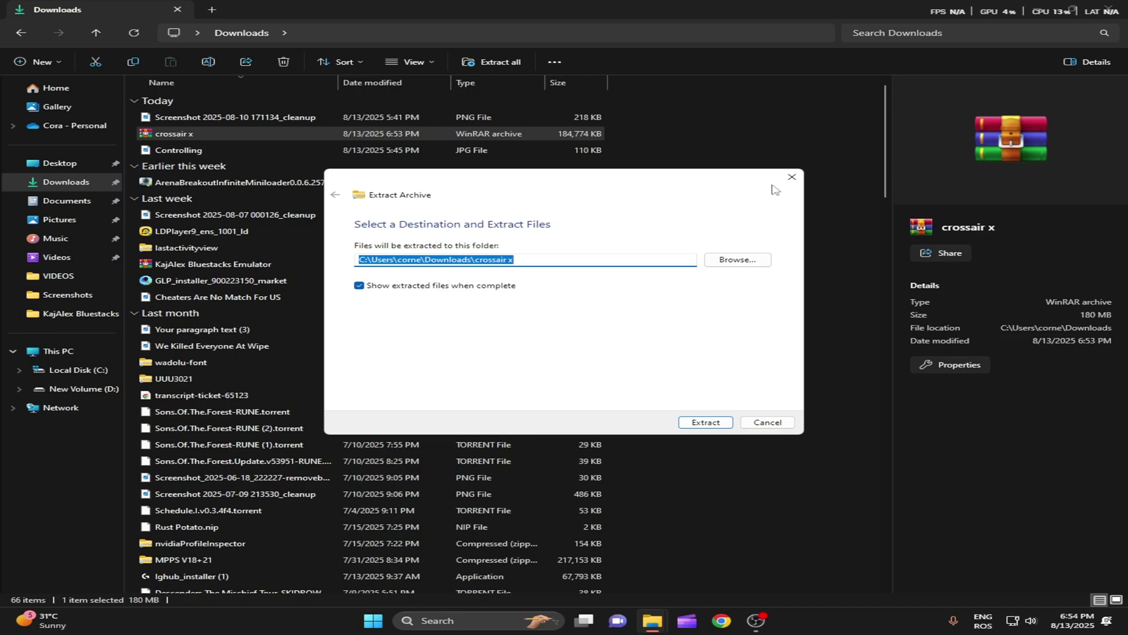
pyautogui.click(792, 179)
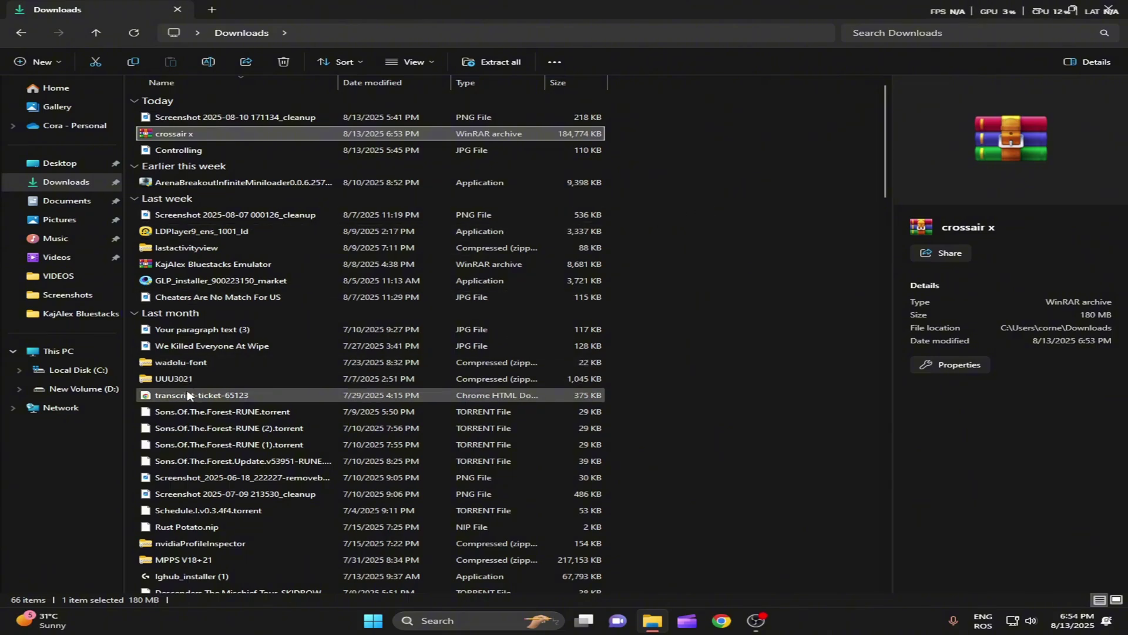
# - Open the CrosshairX folder on New Volume (D:) and launch the CrosshairX application
pyautogui.click(73, 389)
pyautogui.doubleClick(210, 132)
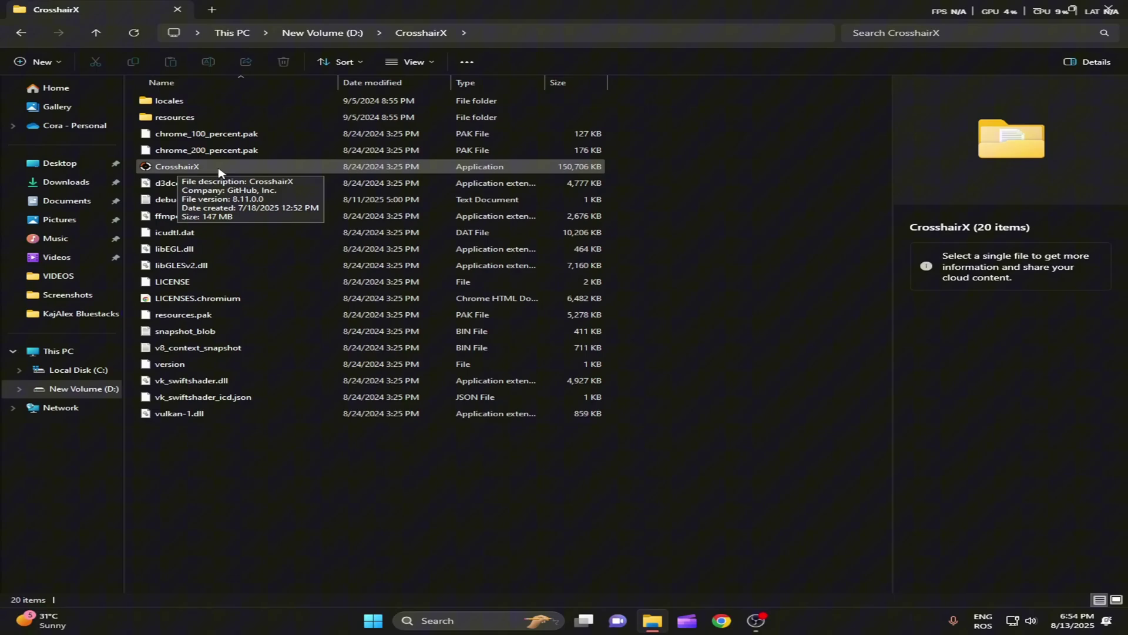
pyautogui.doubleClick(279, 170)
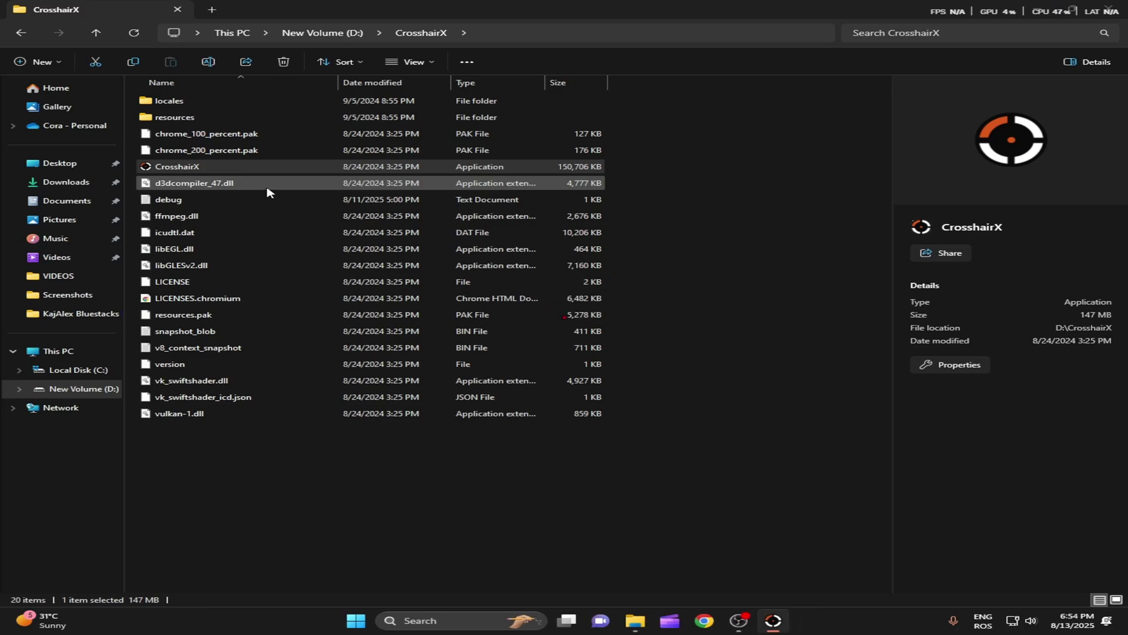
pyautogui.moveTo(760, 622)
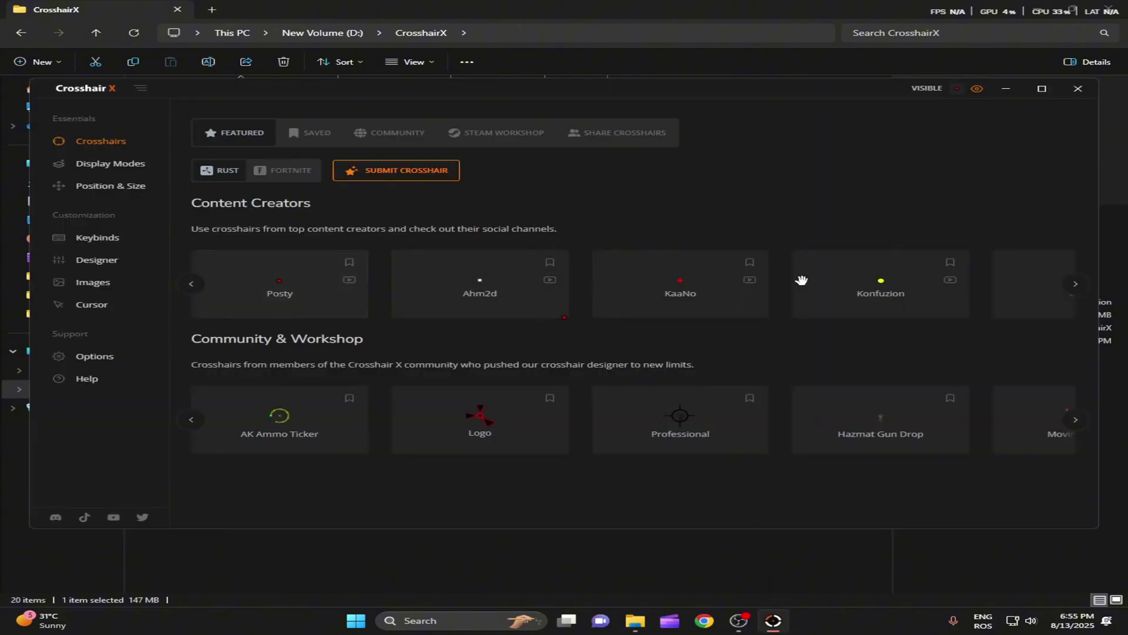
# - Browse the featured Rust crosshairs from content creators in Crosshair X and close its window
pyautogui.click(1075, 284)
pyautogui.click(1076, 284)
pyautogui.click(1076, 284)
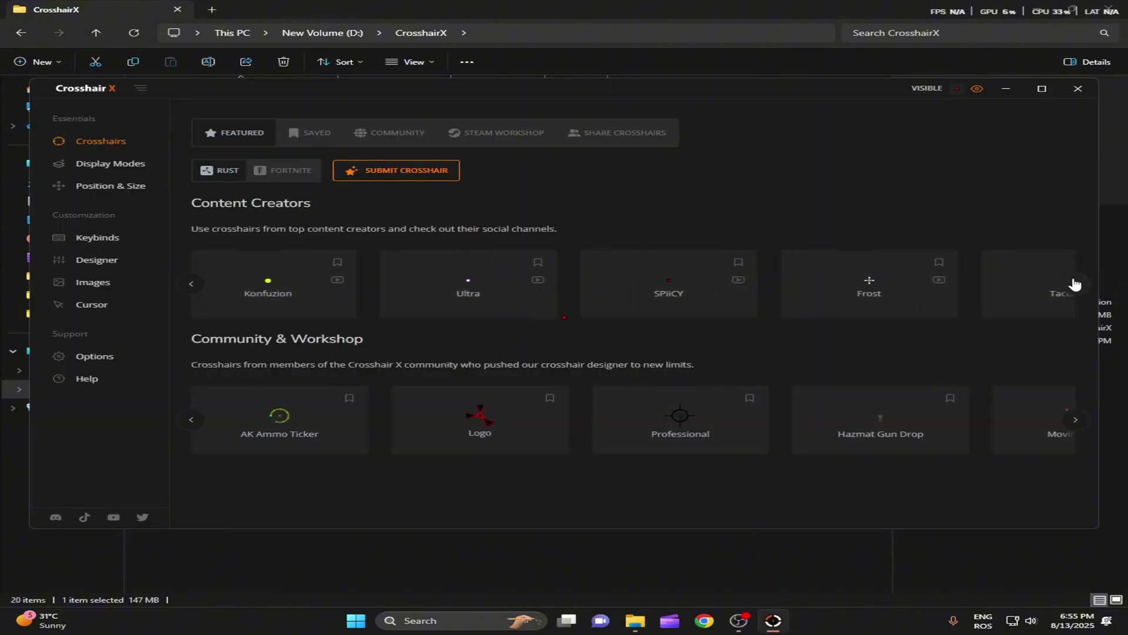
pyautogui.click(1076, 284)
pyautogui.click(1075, 284)
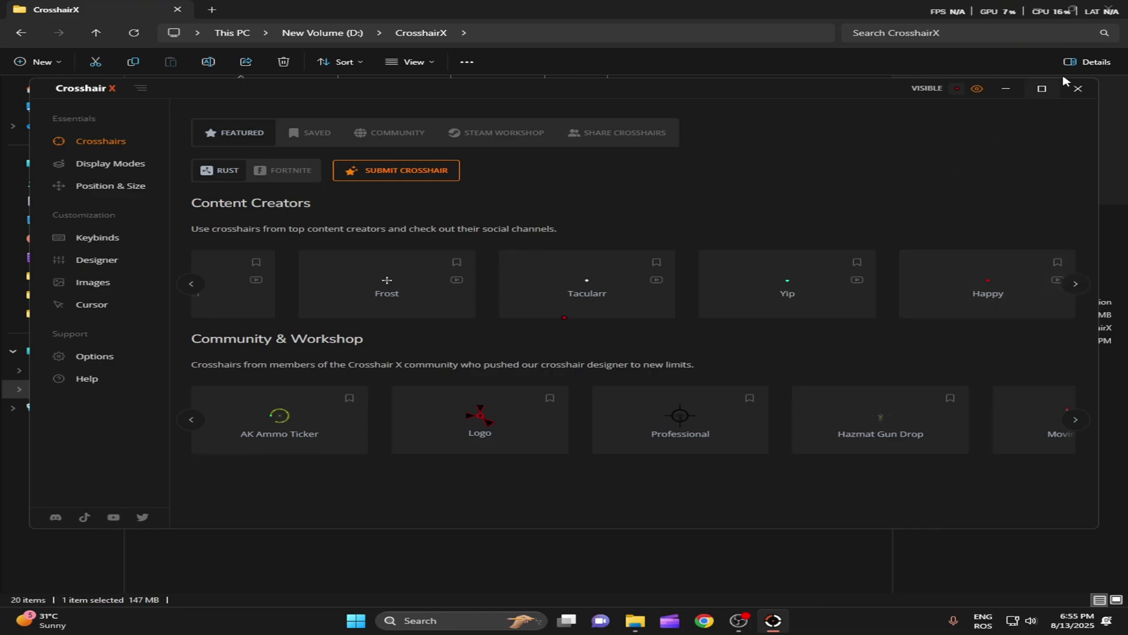
pyautogui.click(1077, 88)
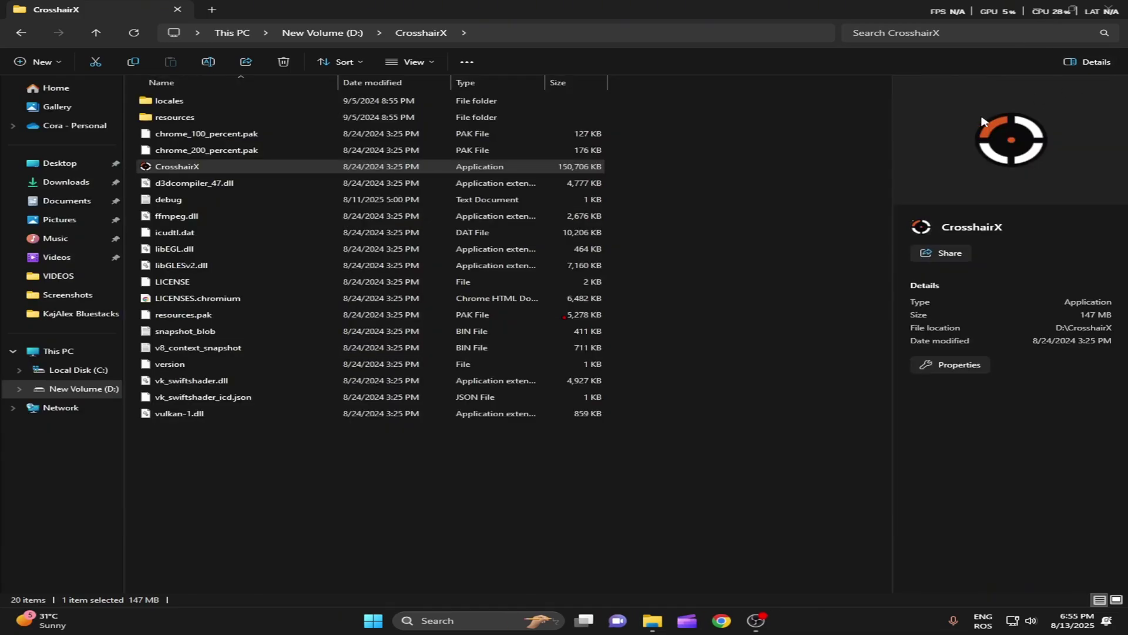
# - Select the CrosshairX application file once more, and close the File Explorer window
pyautogui.click(165, 170)
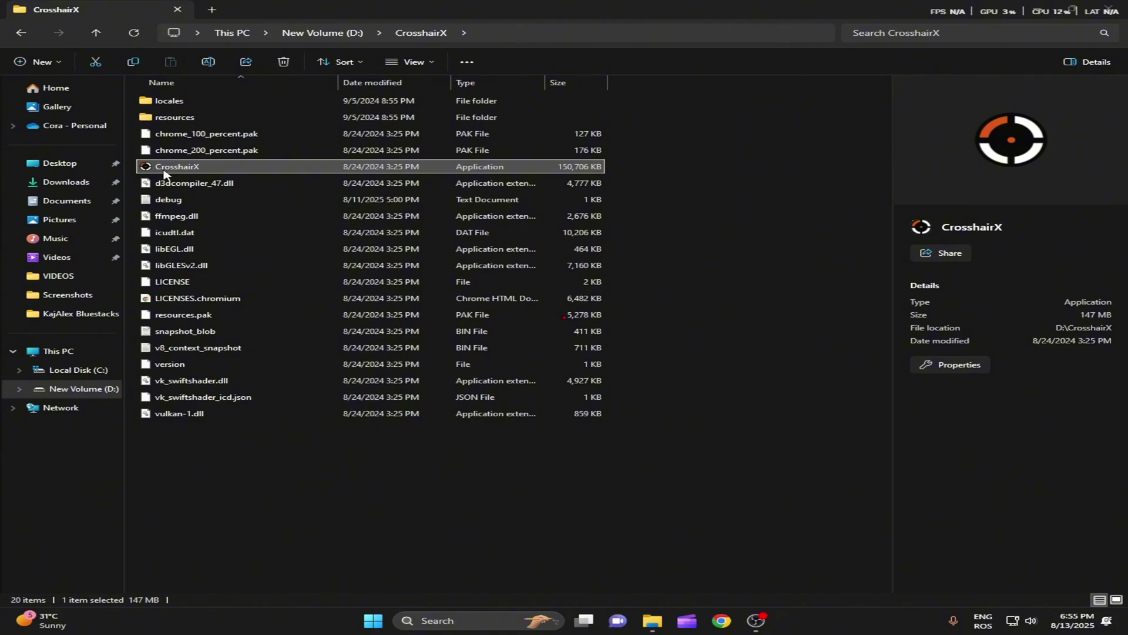
pyautogui.click(87, 374)
pyautogui.click(1108, 9)
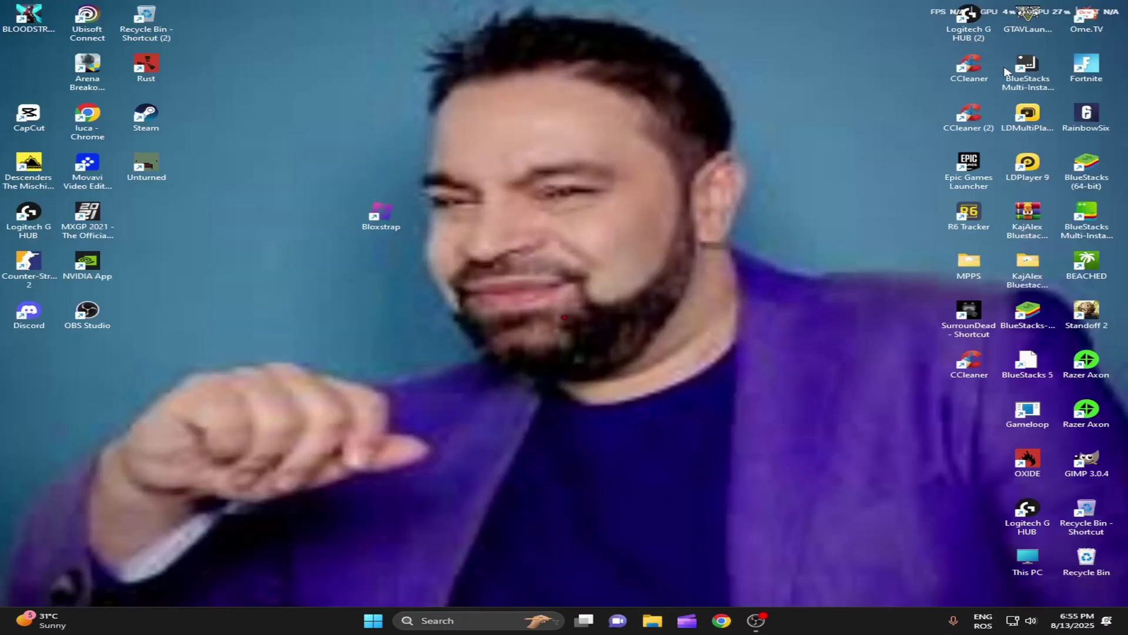